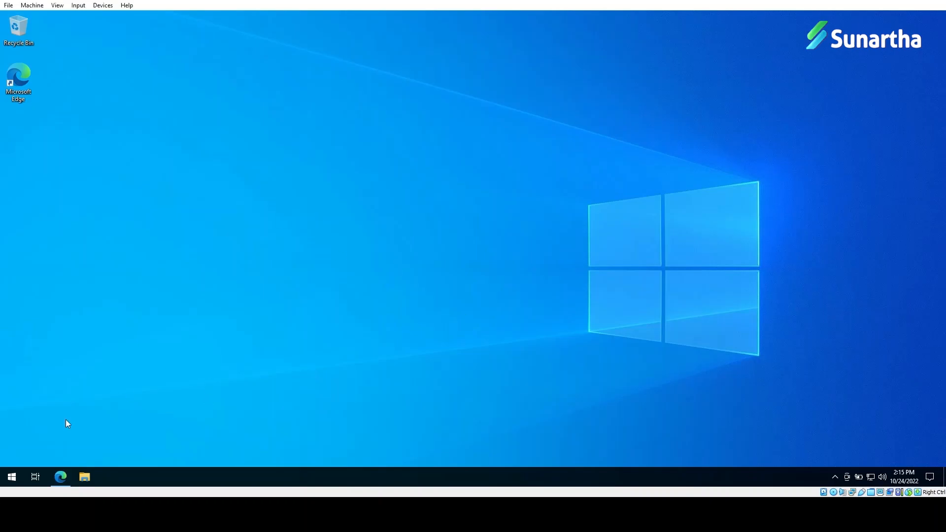
Step: Bring Edge back and log in to SalesDemo as 'admin' with the account password
click(60, 476)
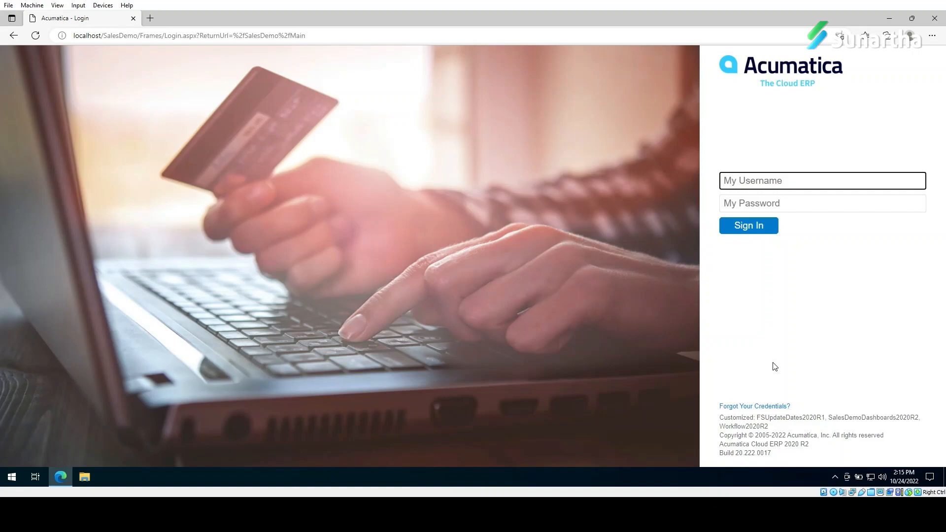
click(787, 174)
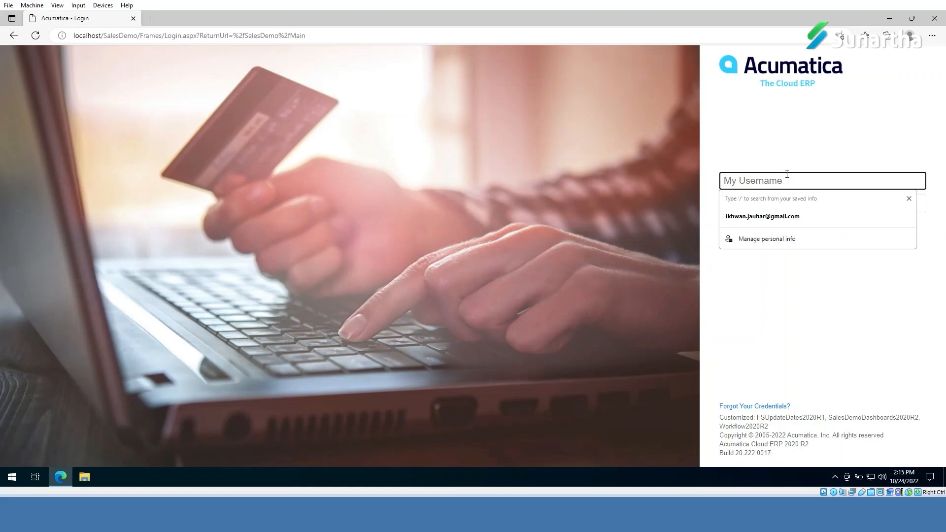
text(admi)
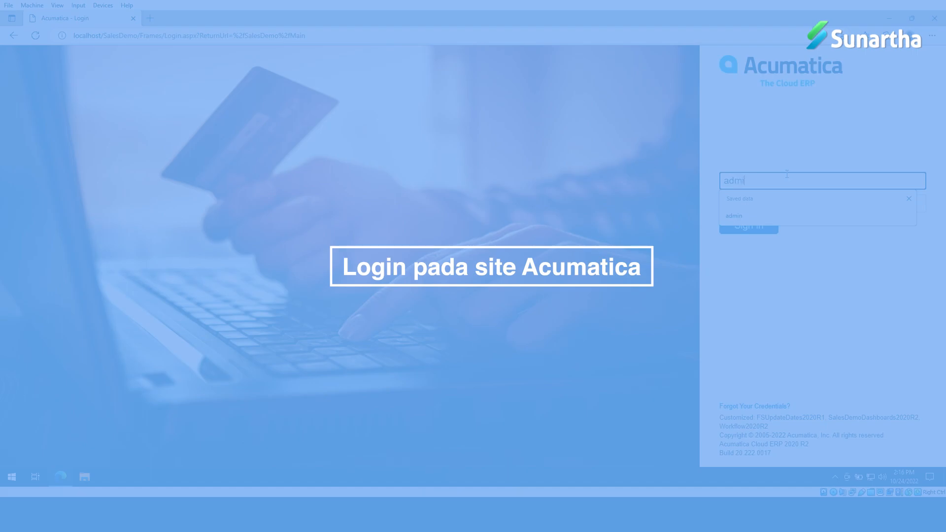
text(n)
key(Tab)
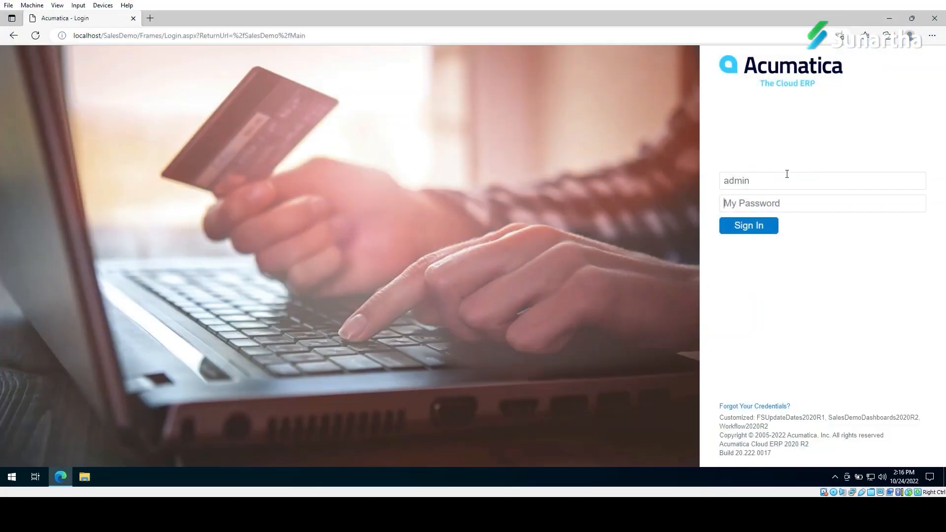
text(•••••••)
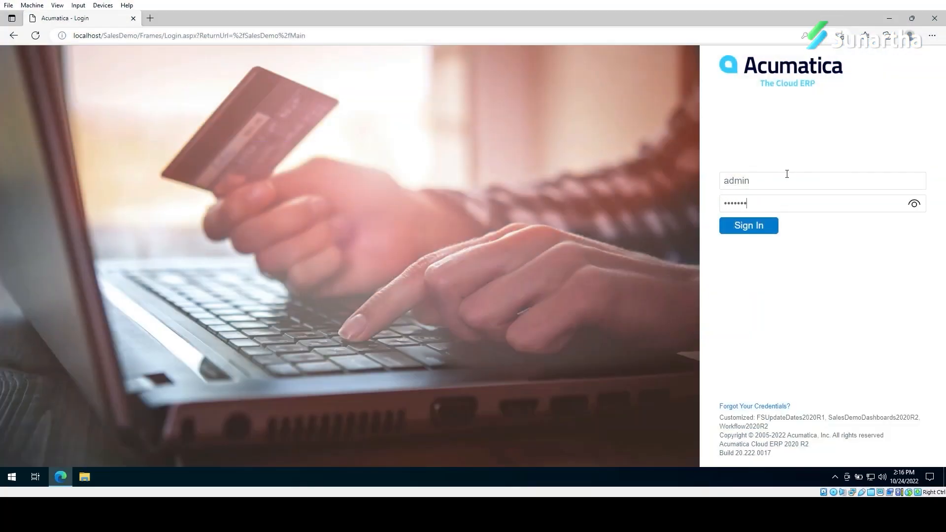
key(Return)
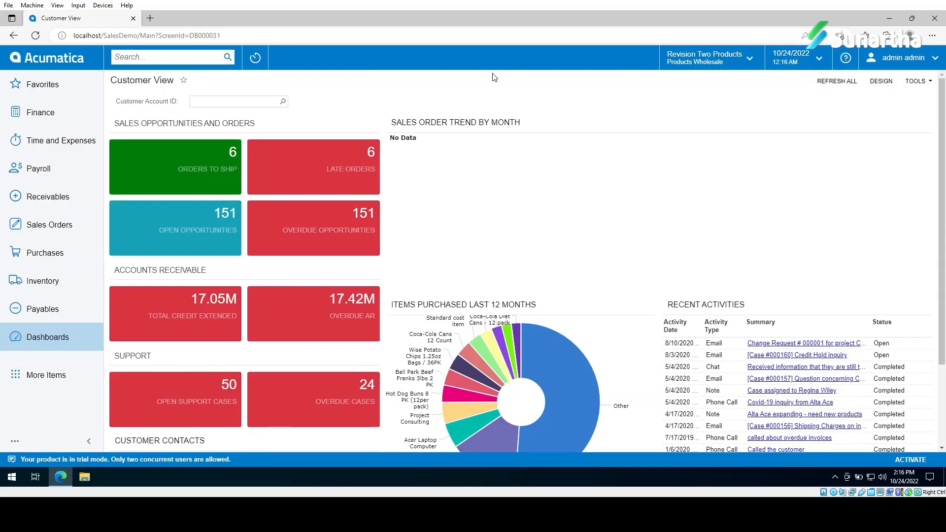
Step: Search for 'apply up' and open the Apply Updates screen
click(159, 59)
text(apply)
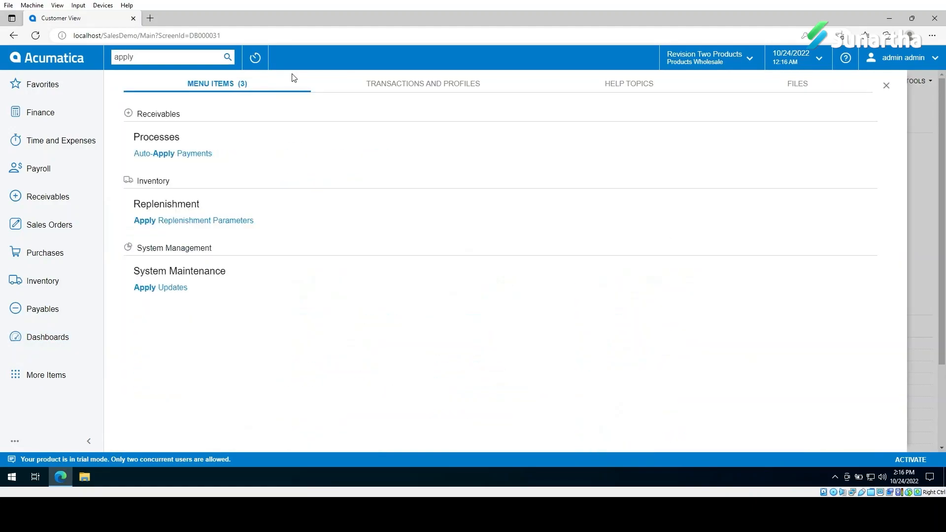
text( upf)
key(BackSpace)
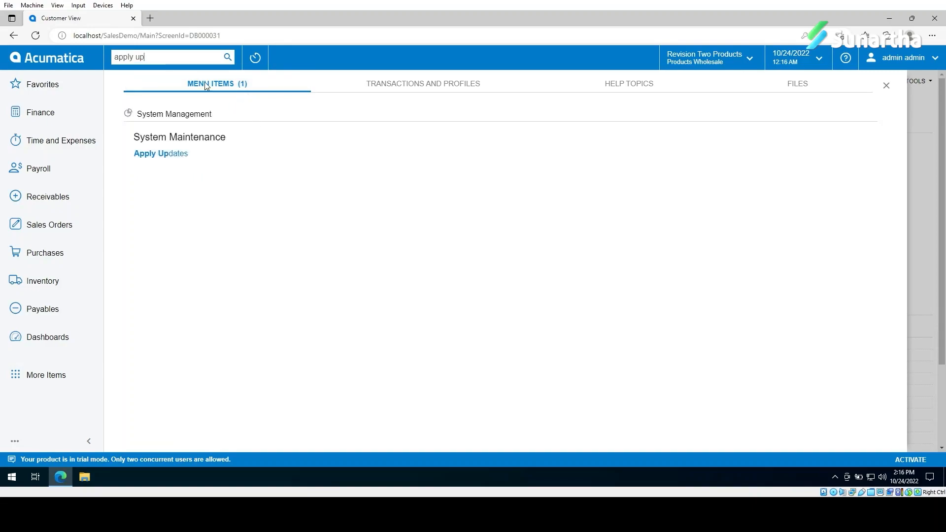
click(178, 154)
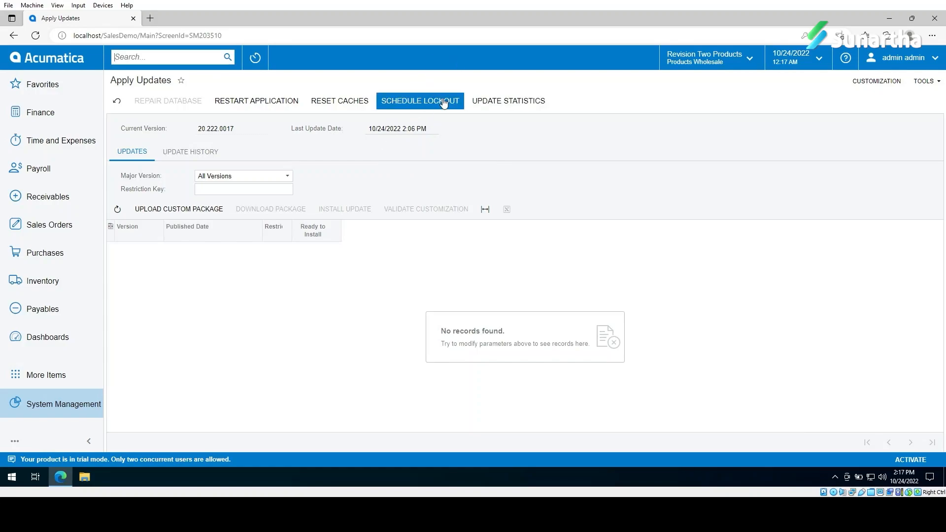
Step: Schedule an immediate lockout of all sites with the reason Maintenance
click(427, 109)
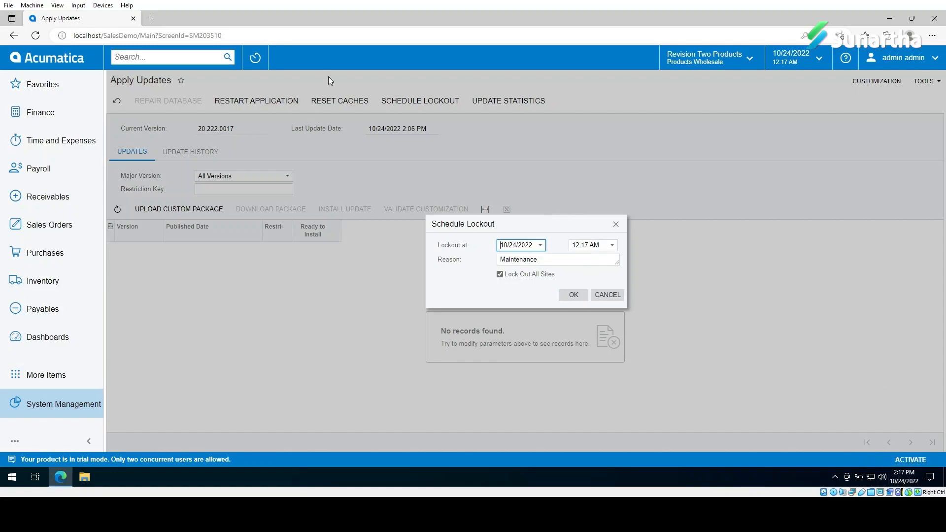
click(573, 295)
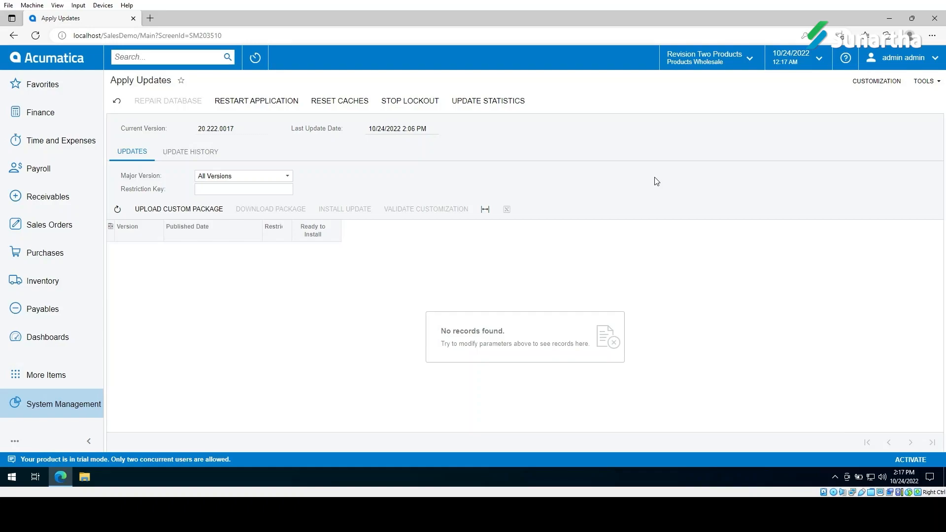
click(932, 62)
Step: Sign out, then log back in as 'admin' with the account password on the maintenance login page
click(906, 148)
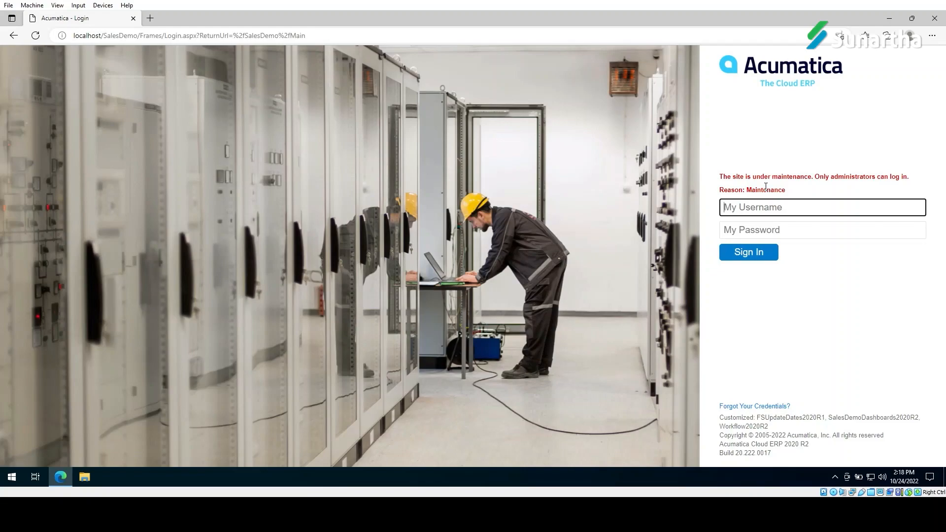
click(829, 207)
text(ad)
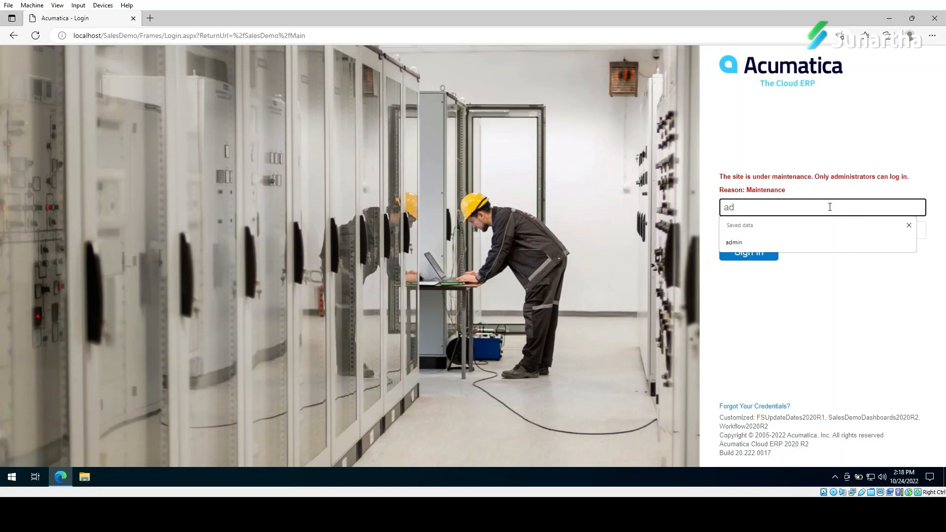
text(min)
key(Tab)
text(12)
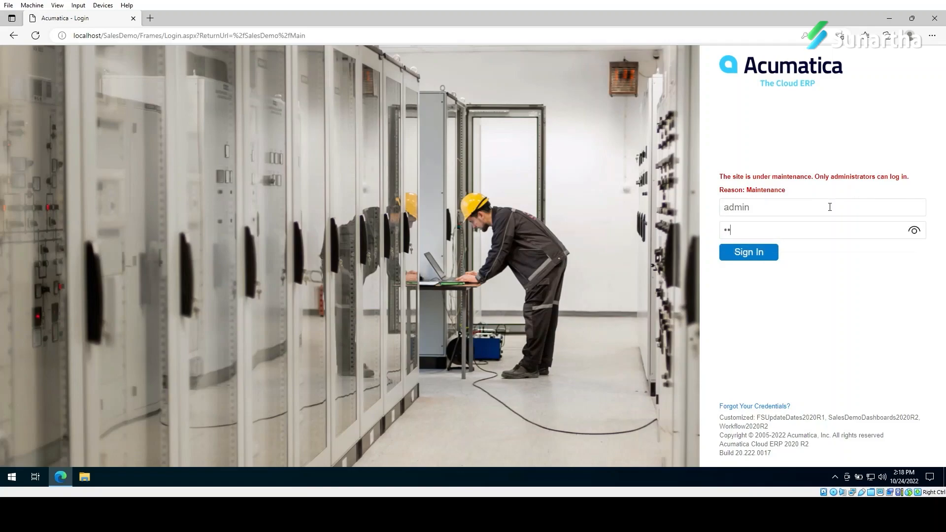
text(345678)
key(Return)
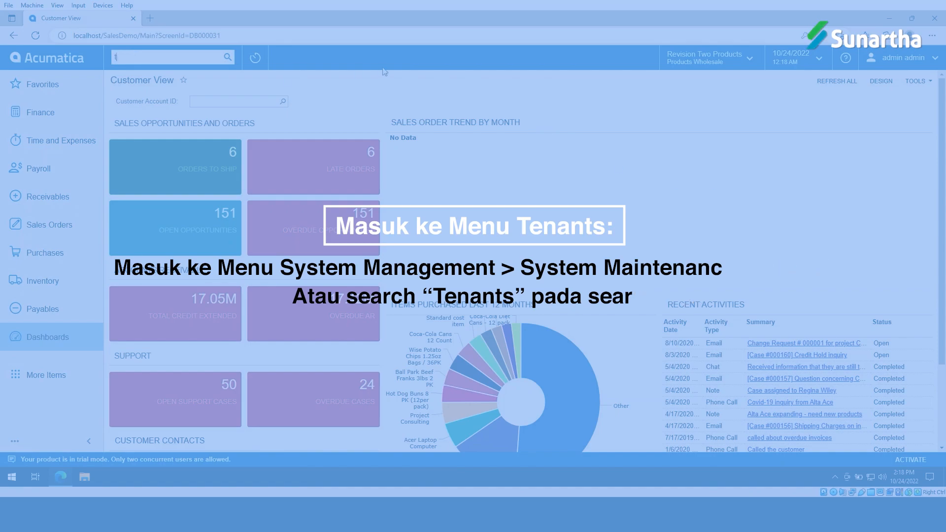
Step: Search 'tenant' and open the Tenants screen under System Maintenance
text(tenant)
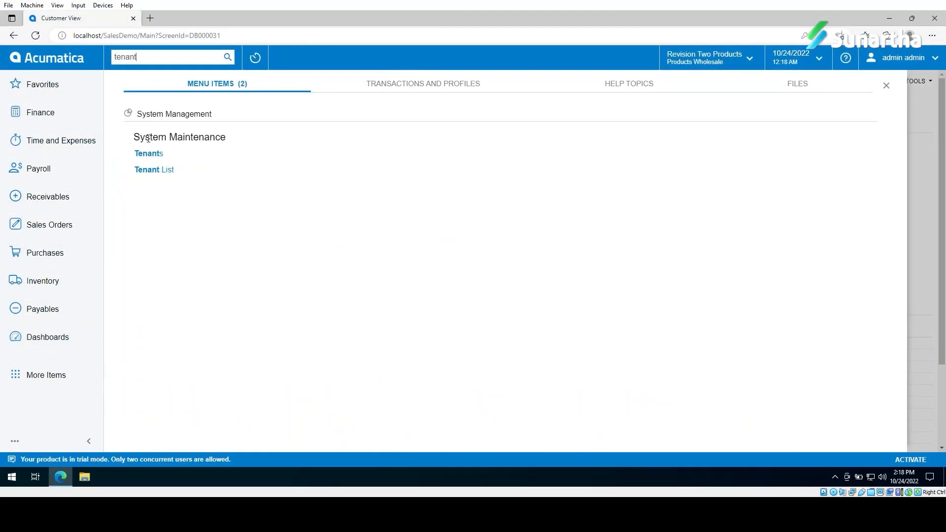
click(156, 156)
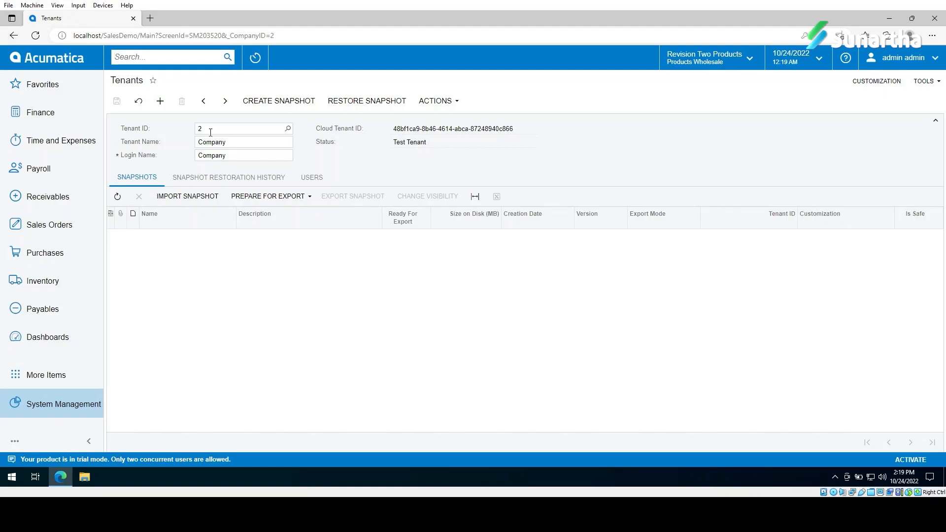
Step: Start a Company tenant snapshot marked Prepare for Export, described '2022-10-24 BackupSalesDemo'
click(256, 102)
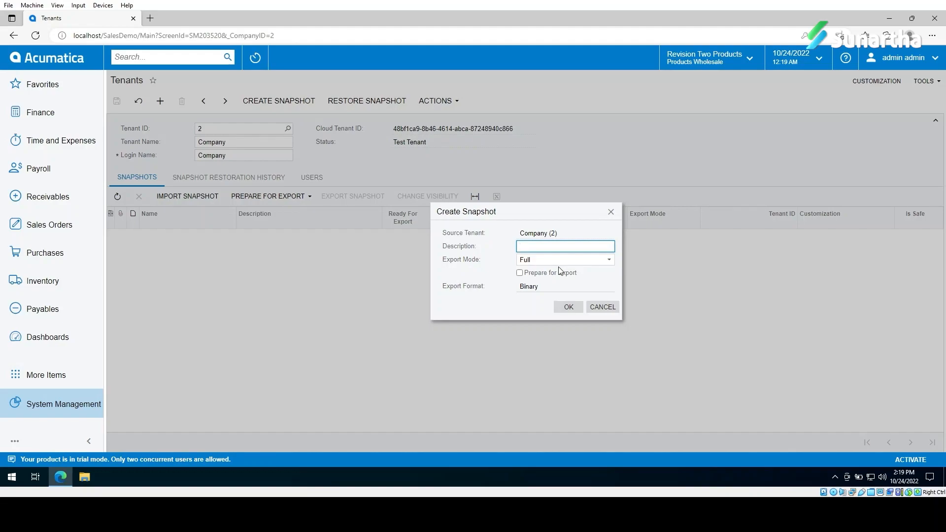
click(534, 273)
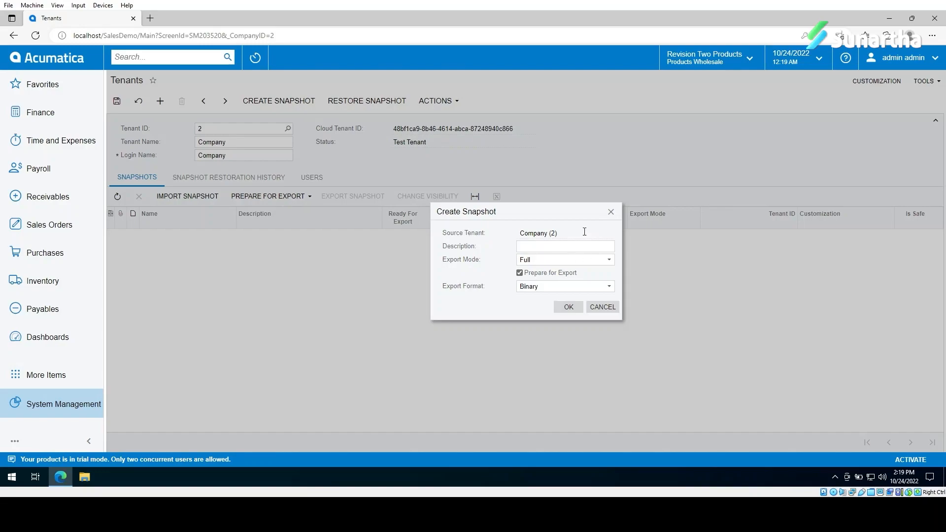
click(567, 247)
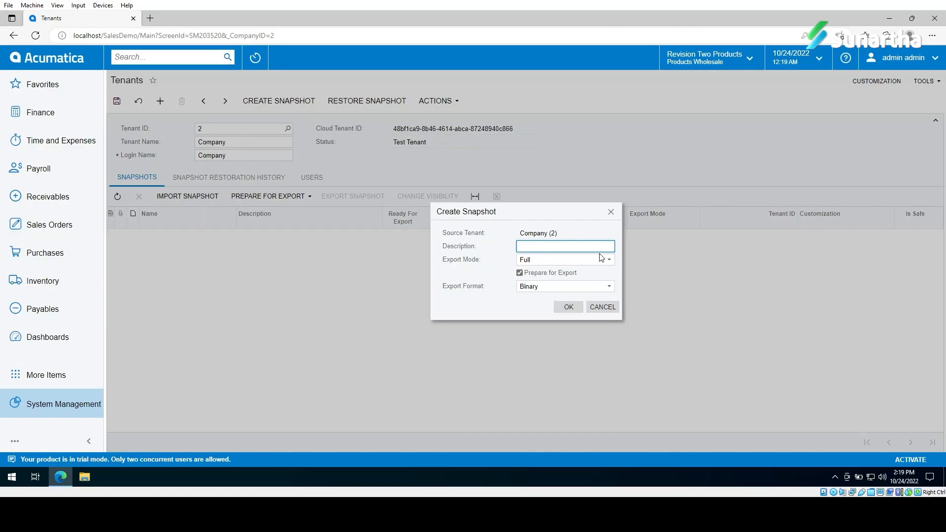
text(2022-10-24_ Bac)
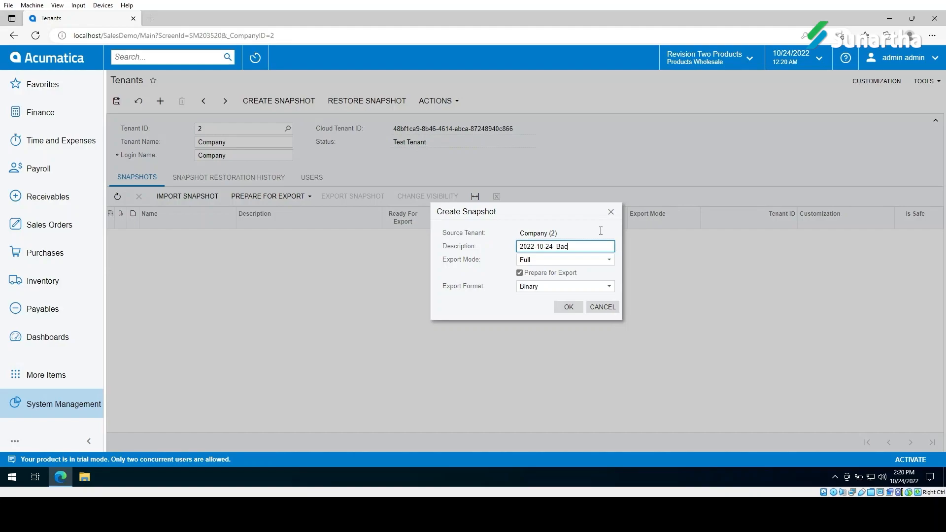
text(kupSalesDemo)
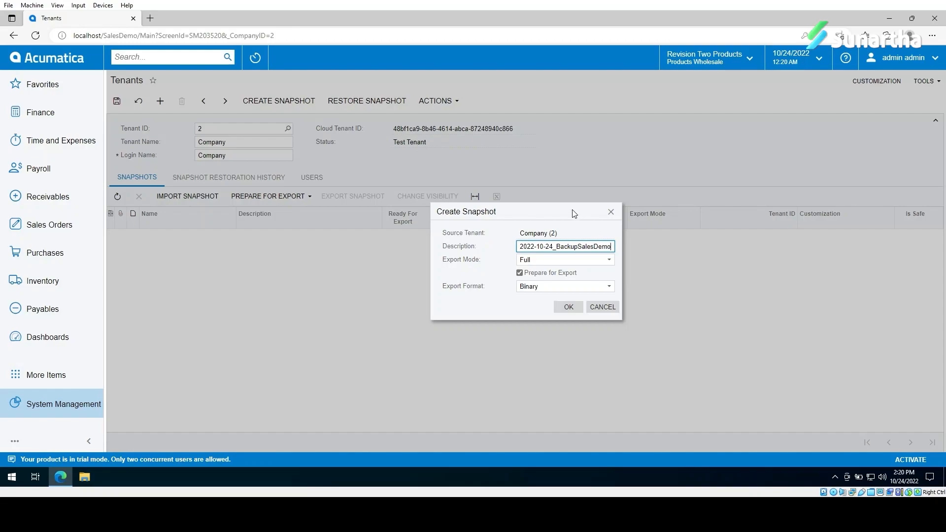
Step: Confirm the snapshot and wait for the 76.47 MB full backup to finish
click(569, 307)
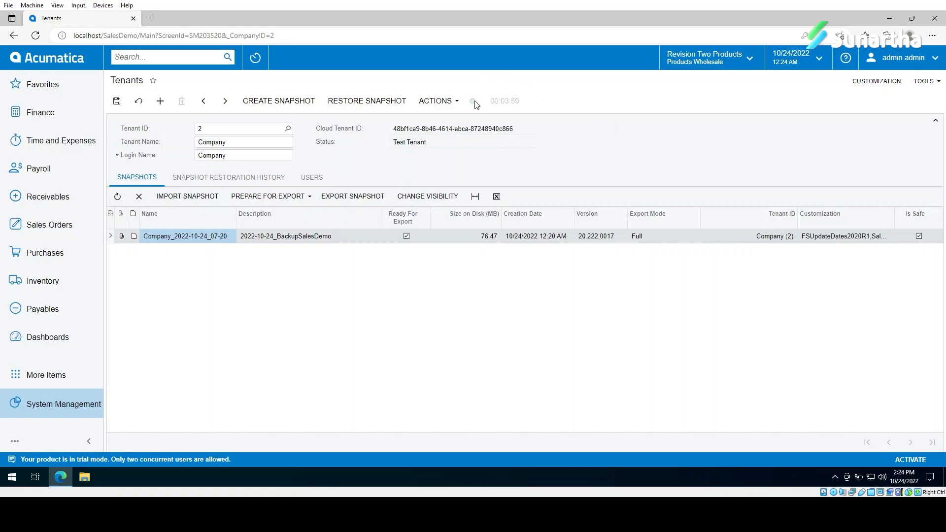
mouse_move(473, 103)
Step: Export snapshot Company_2022-10-24_07-20 as a zip download, then dismiss the Downloads flyout
click(356, 201)
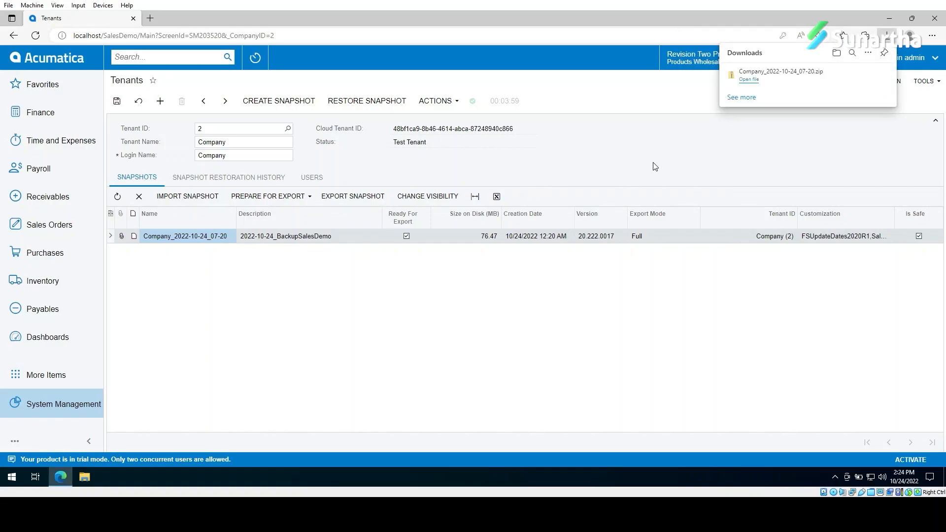
mouse_move(796, 81)
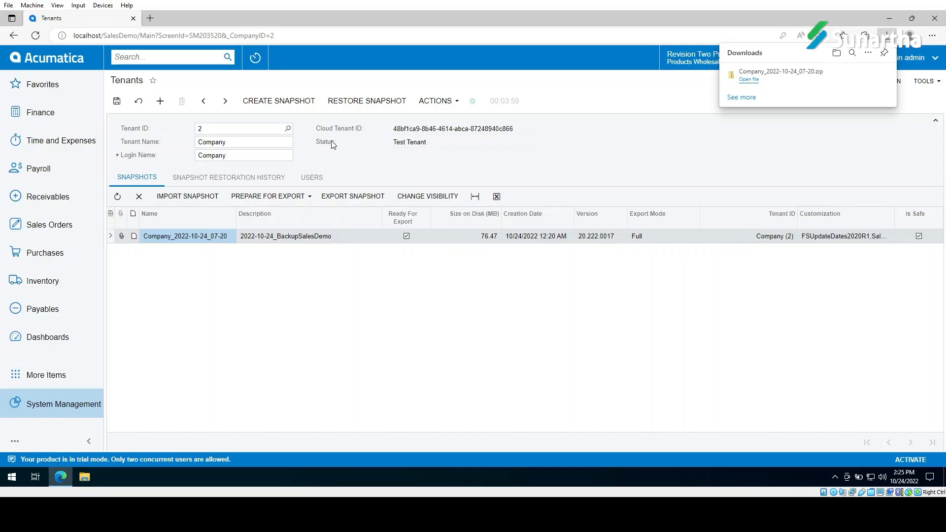
click(666, 147)
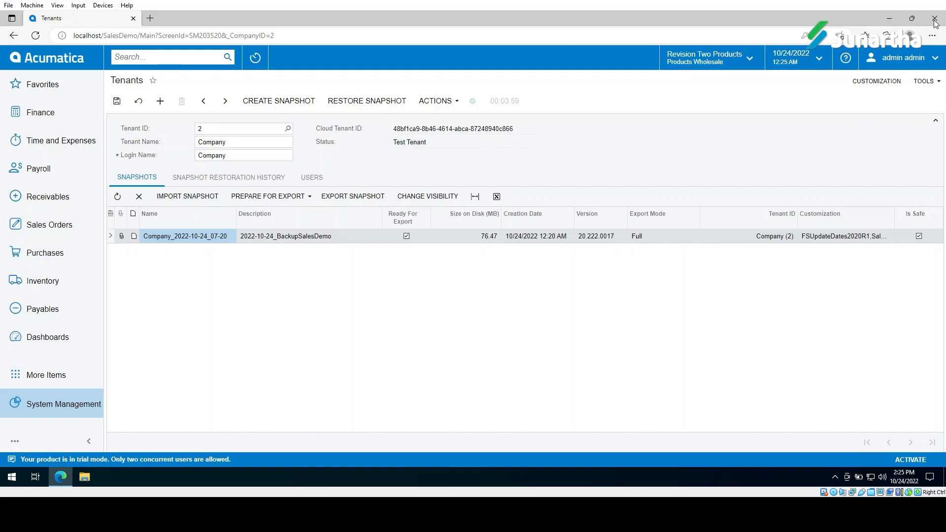
Step: Minimize the Edge window to show the Windows desktop
click(889, 18)
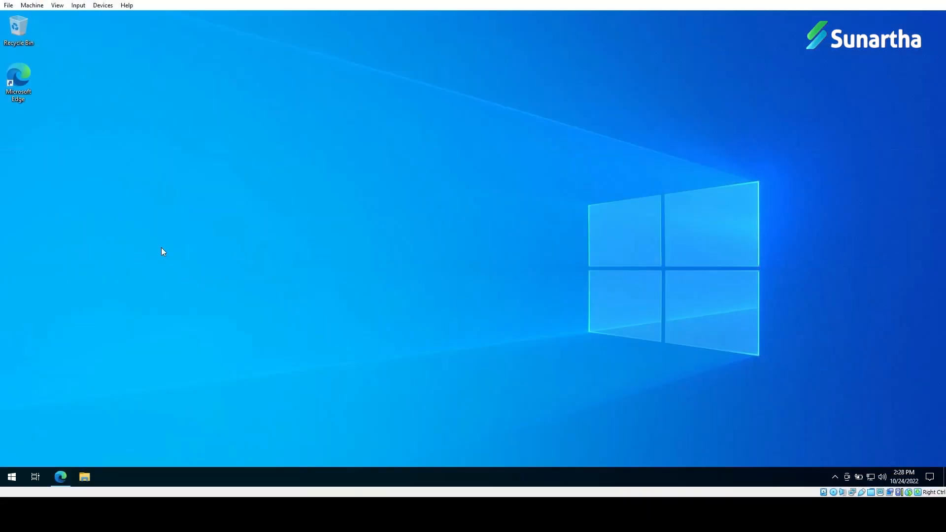
Step: Launch Acumatica ERP Configuration from Start as administrator and approve the UAC prompt
key(super)
text(ac)
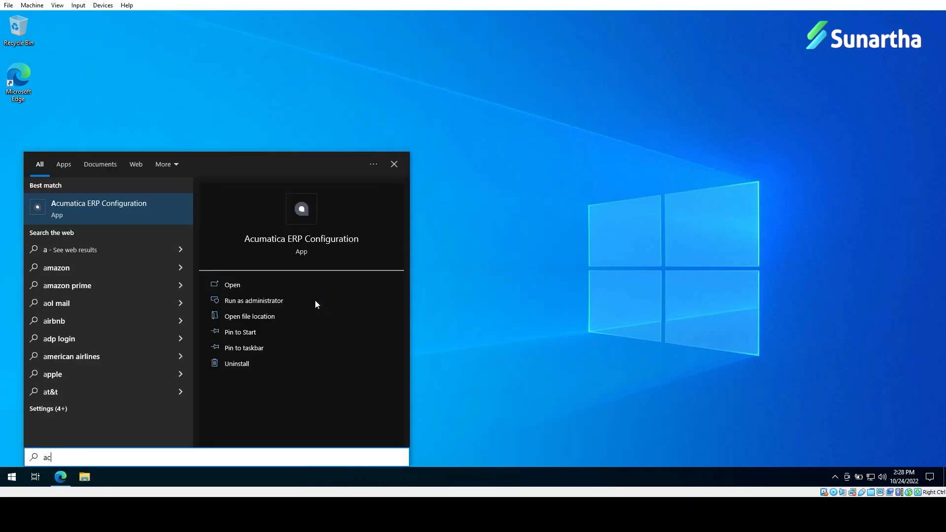
click(119, 214)
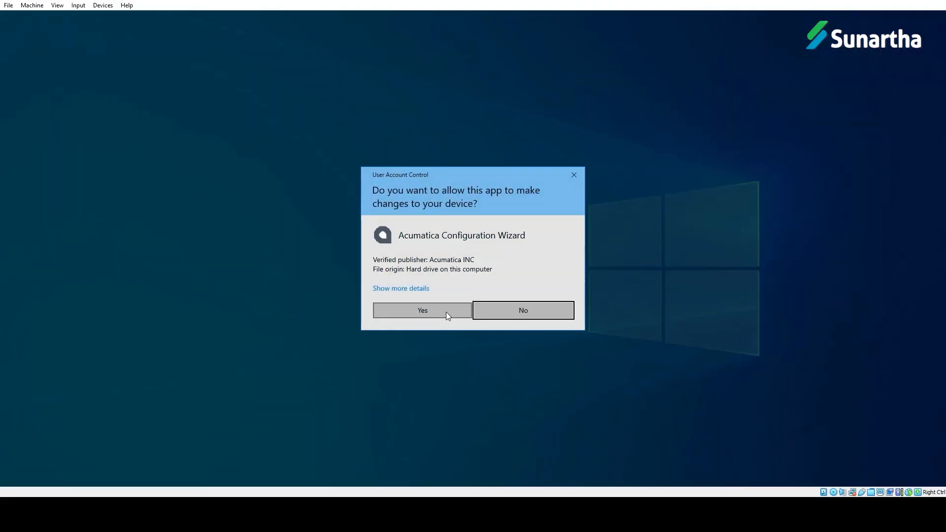
click(445, 312)
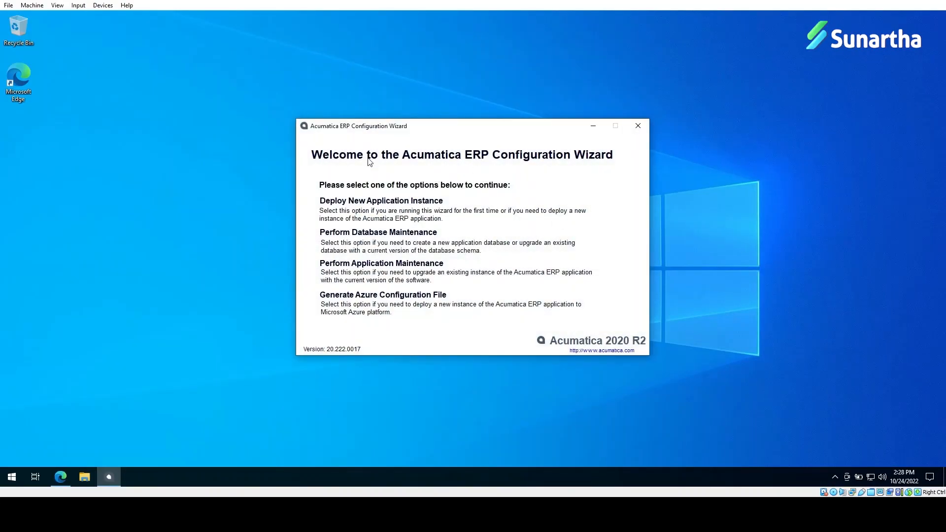
Step: Start a new instance deployment on local SQL Server with SQL Server authentication and the sa login
click(365, 201)
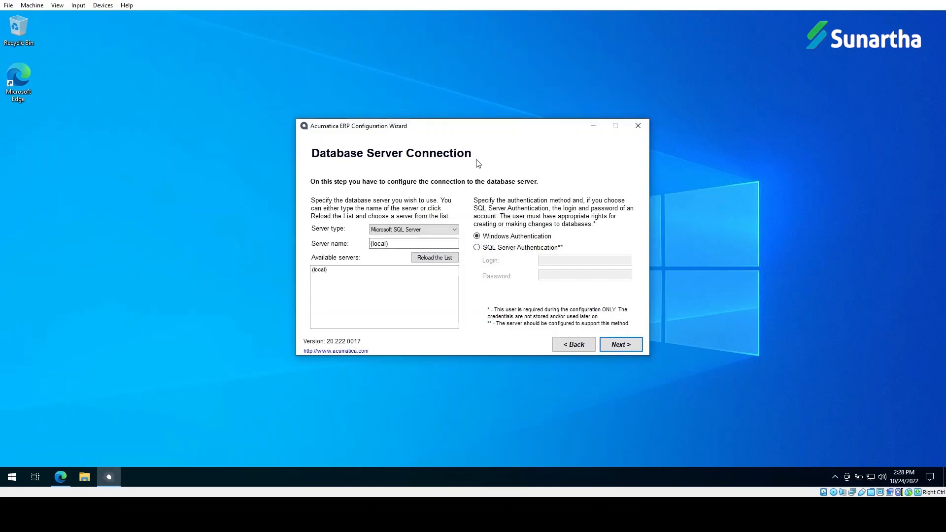
click(512, 252)
click(575, 257)
text(sa)
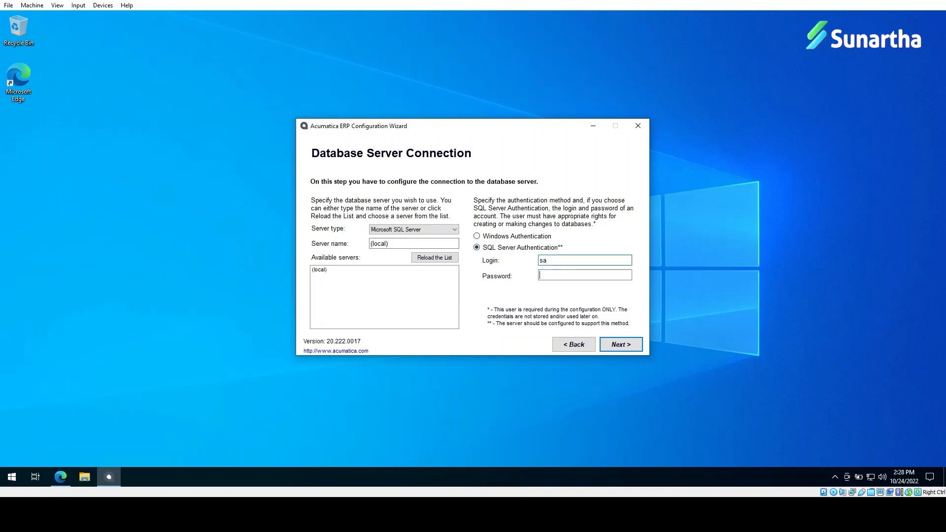
text(******)
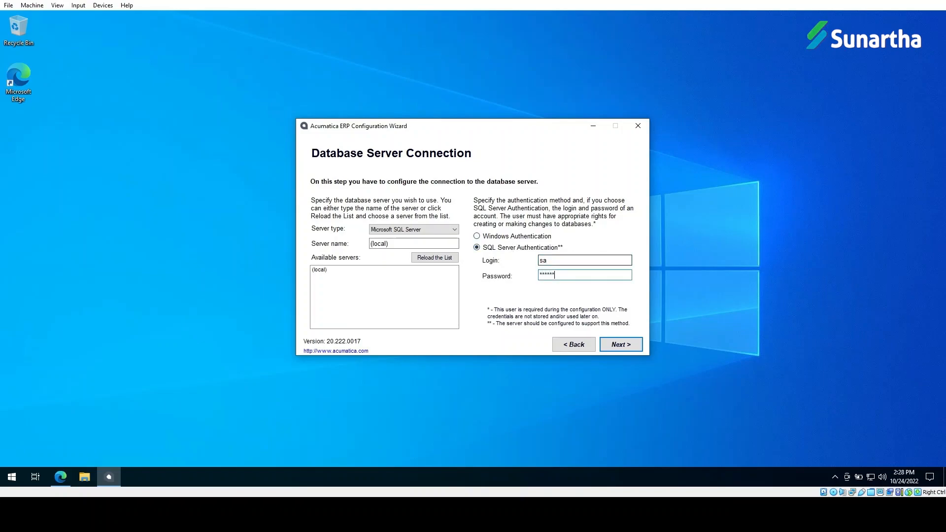
click(622, 344)
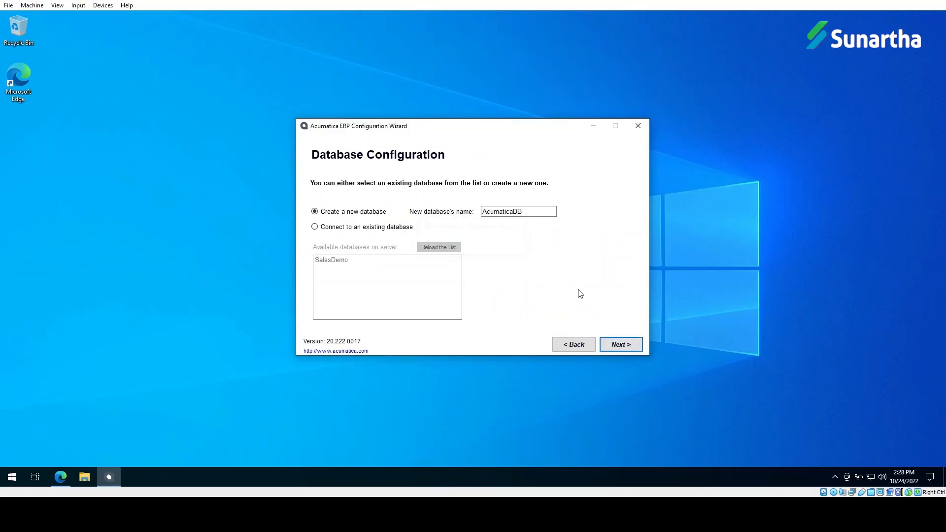
Step: Name the new database SalesDemoTest and continue to Tenant Setup
double_click(569, 213)
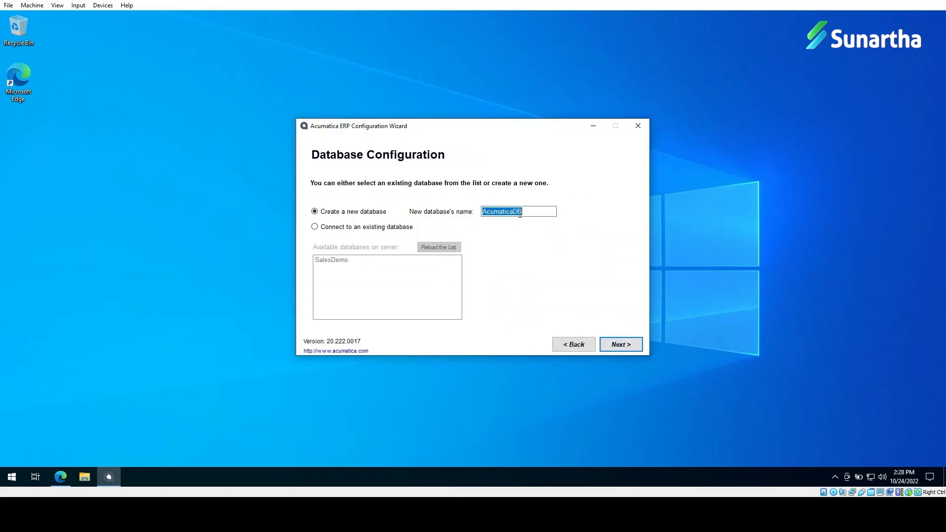
text(SalesDmo)
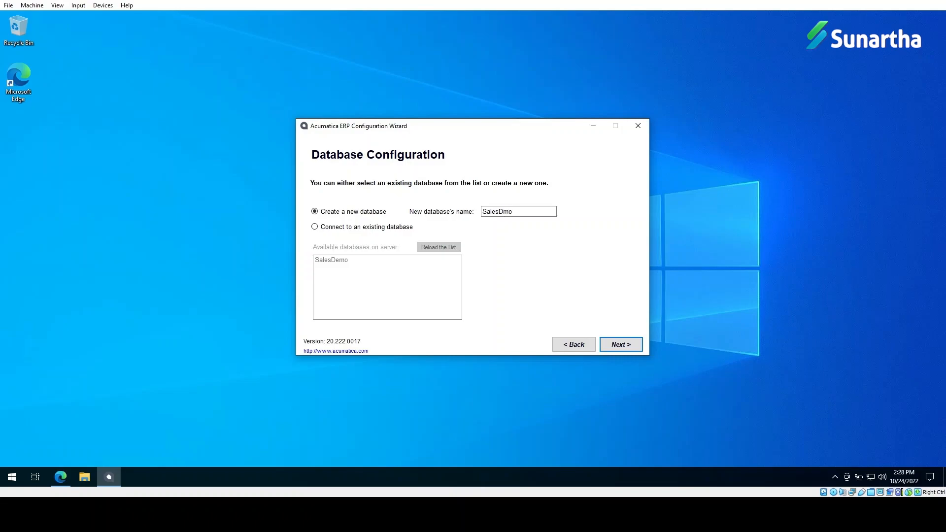
text(Test)
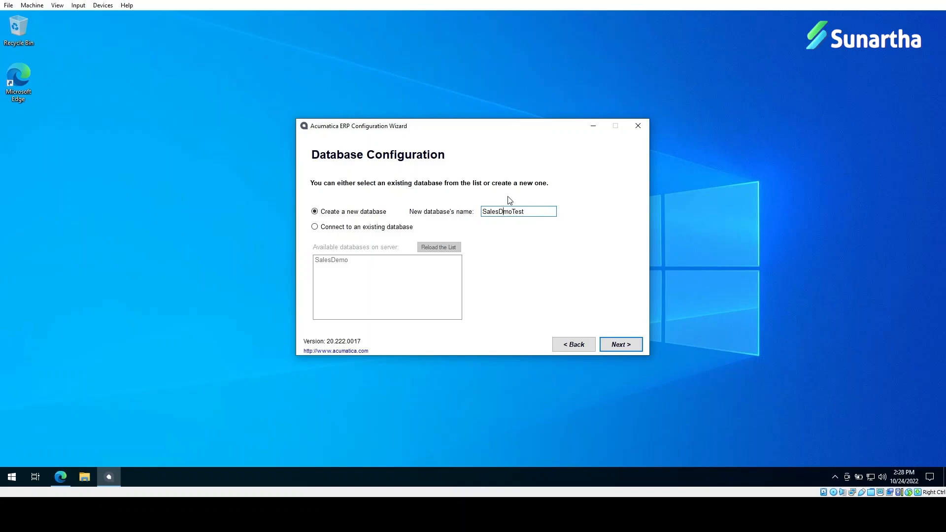
click(505, 211)
text(e)
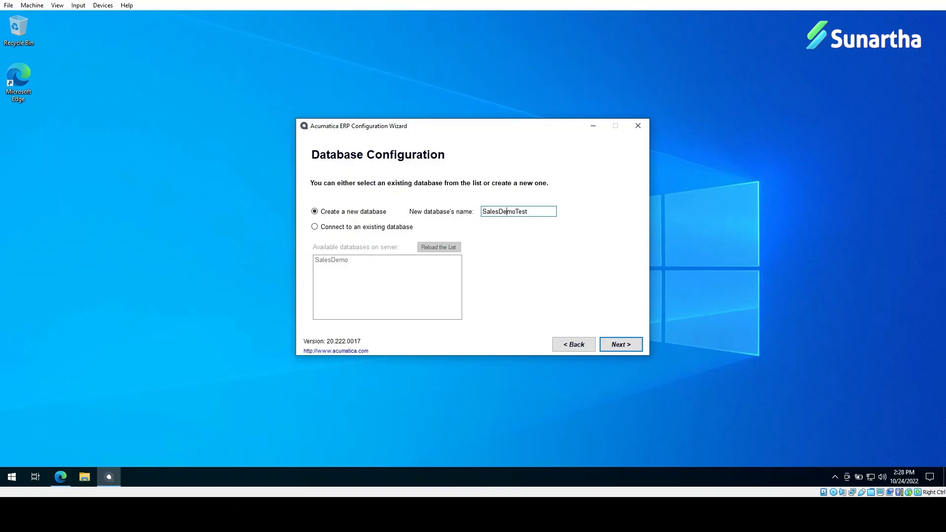
click(633, 346)
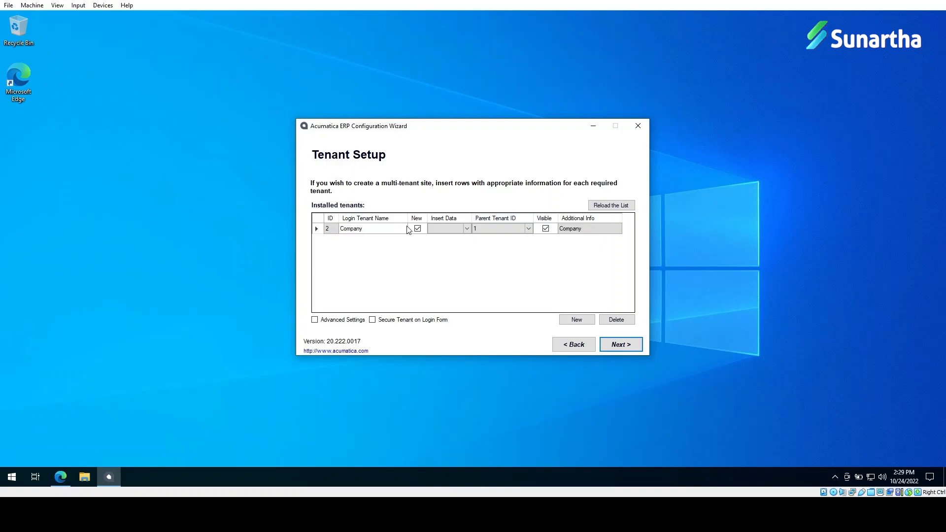
Step: Keep the tenant setup and connect with SQL Server authentication using the existing sa login
click(629, 346)
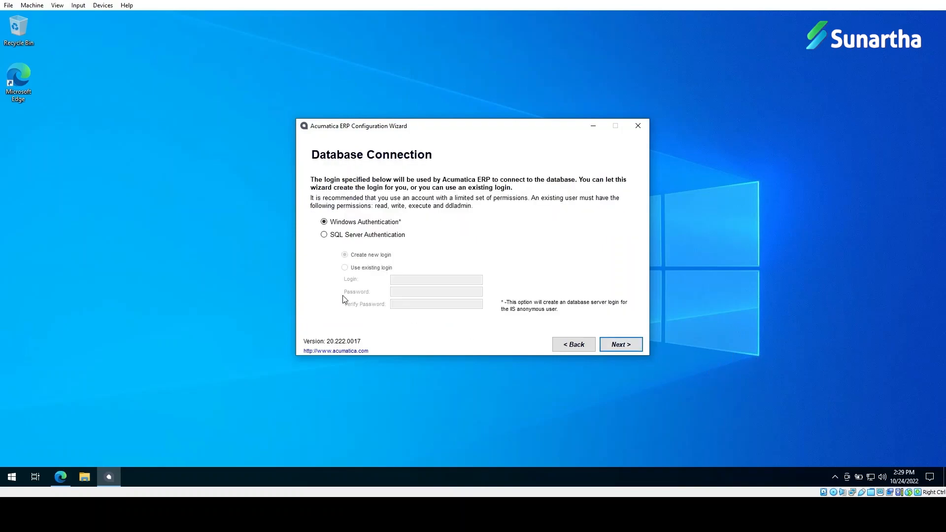
click(357, 235)
click(370, 268)
click(405, 279)
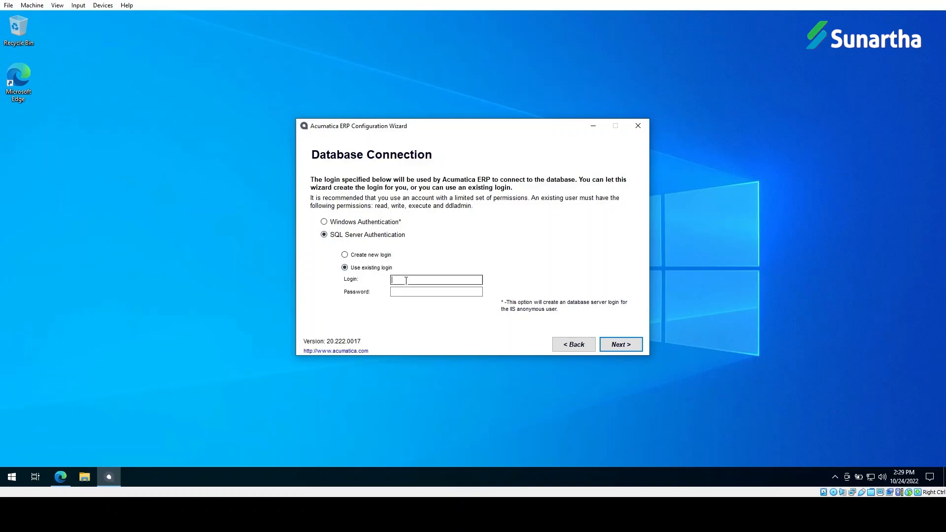
text(sa)
key(Tab)
text(********)
Step: Accept the SalesDemoTest instance, Default Web Site and DefaultAppPool settings, then install
click(619, 346)
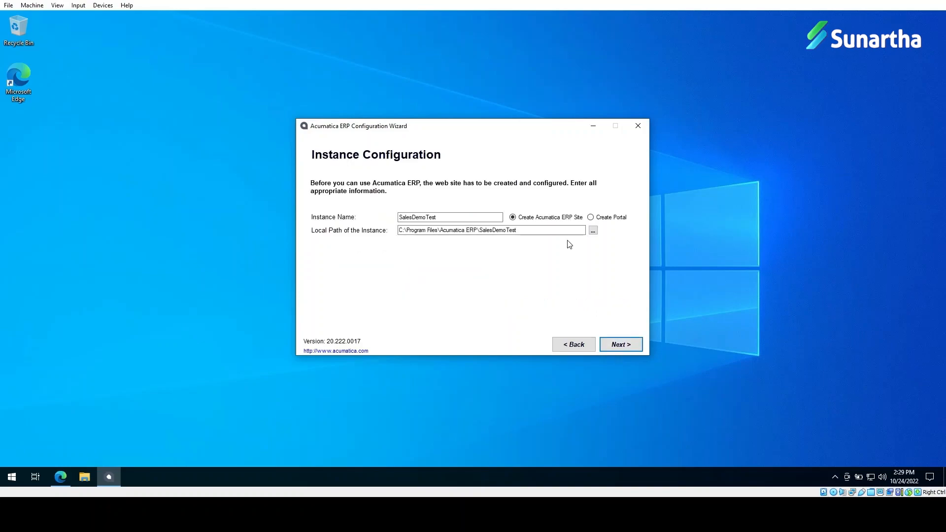
click(628, 345)
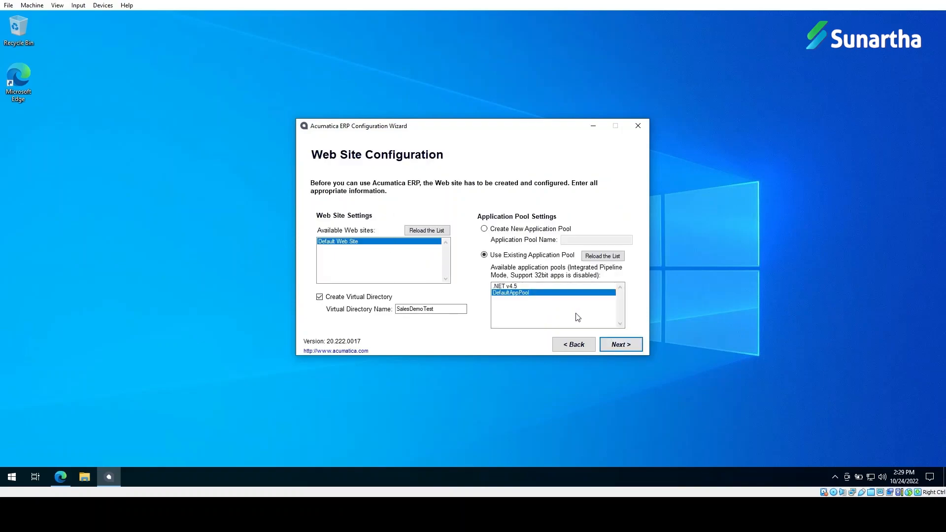
click(622, 345)
click(620, 345)
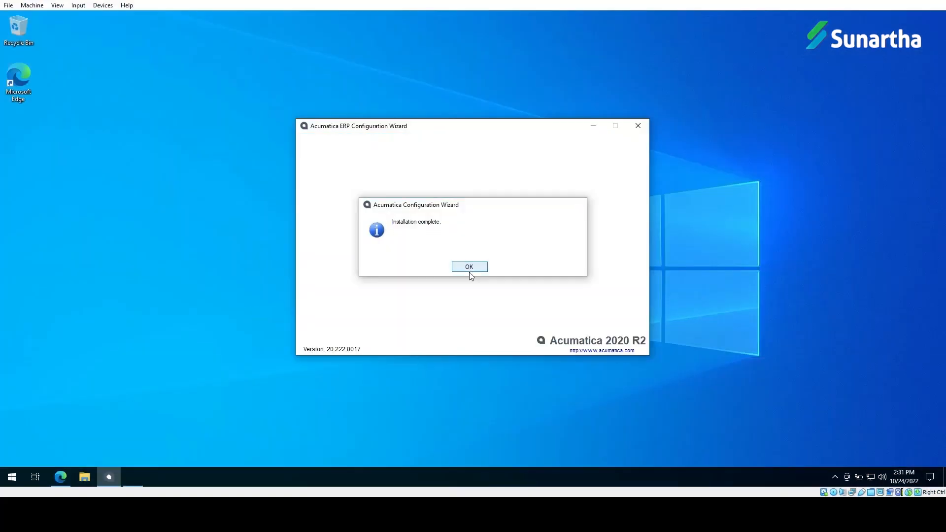
Step: Dismiss the completion message and launch SalesDemoTest from Perform Application Maintenance
click(469, 271)
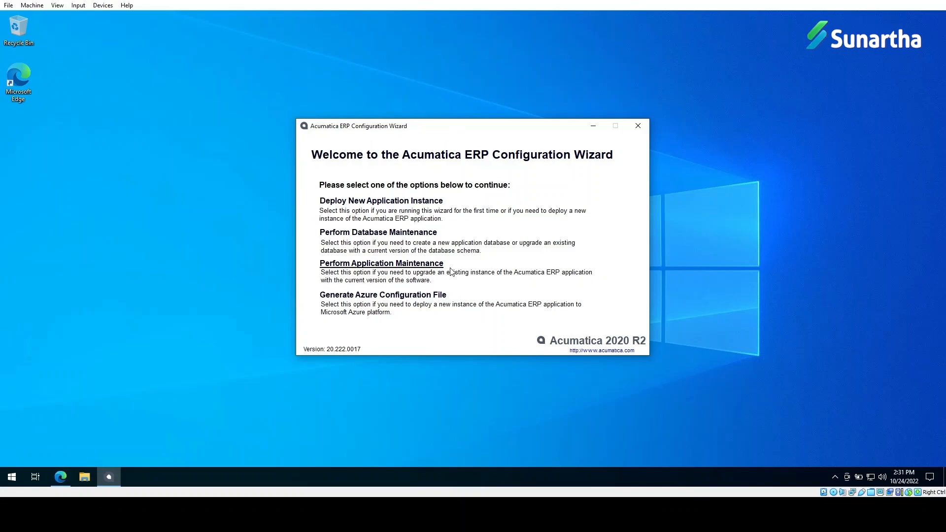
click(370, 266)
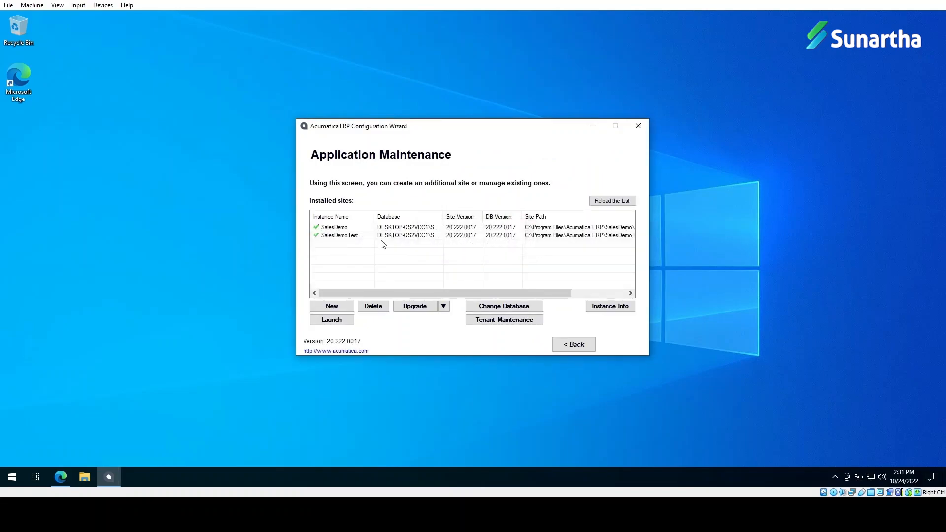
click(357, 236)
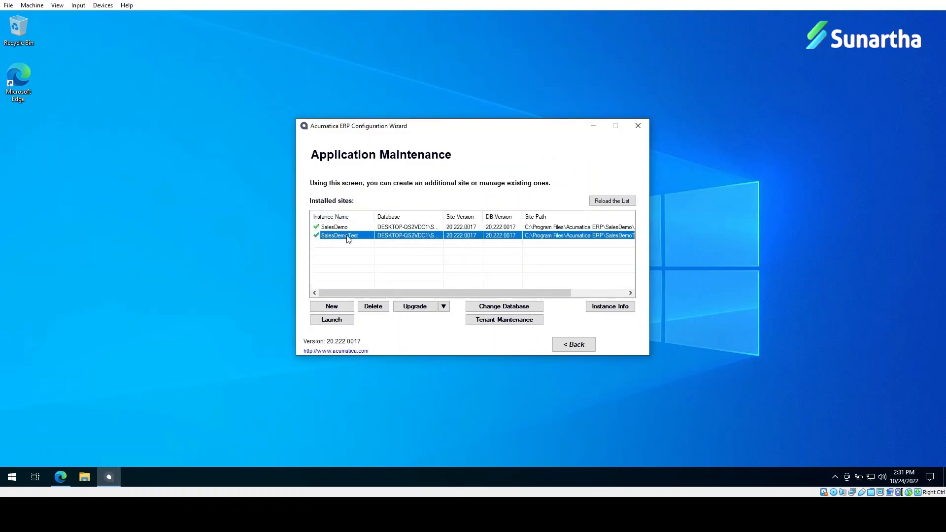
click(330, 321)
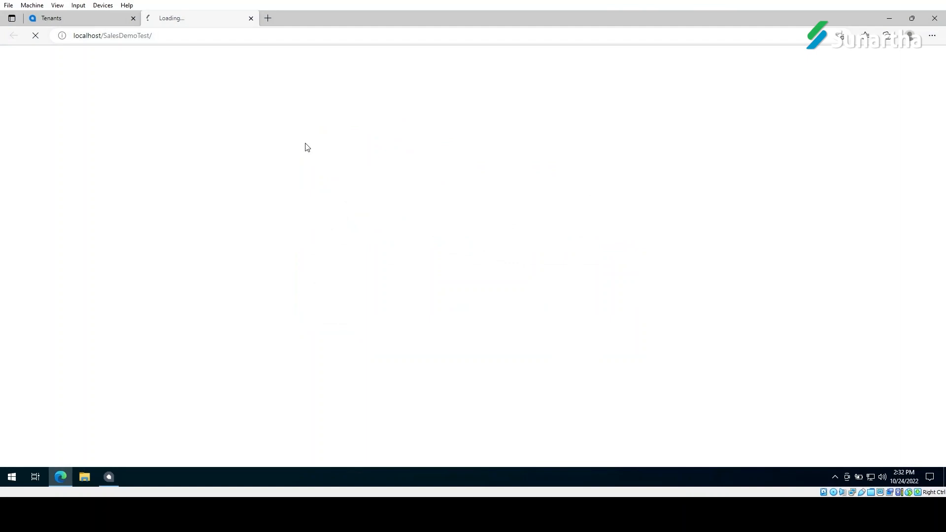
Step: Close the old Tenants tab and sign in to SalesDemoTest with the default administrator credentials
click(133, 18)
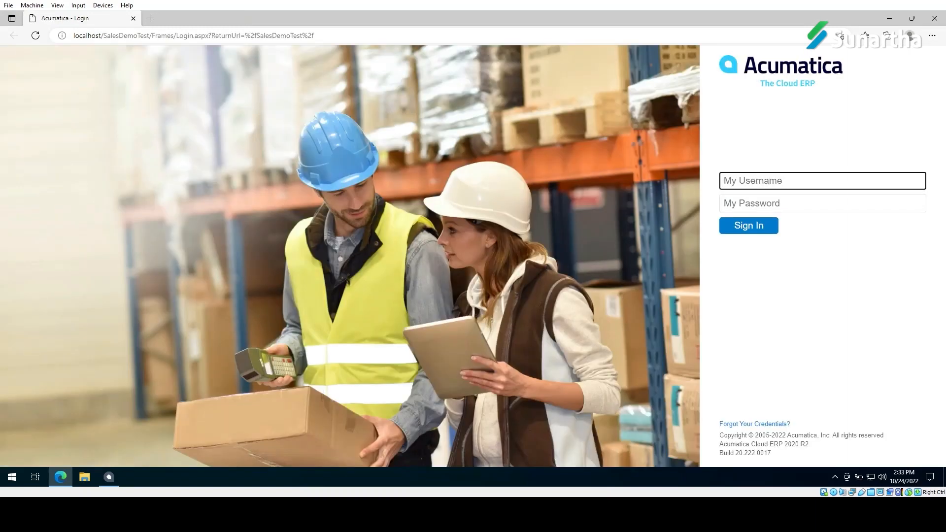
click(747, 180)
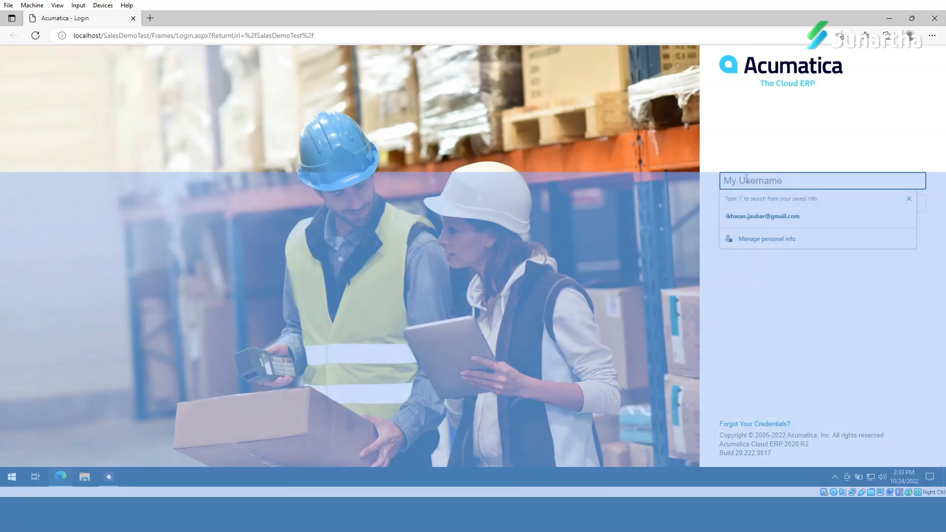
text(adm)
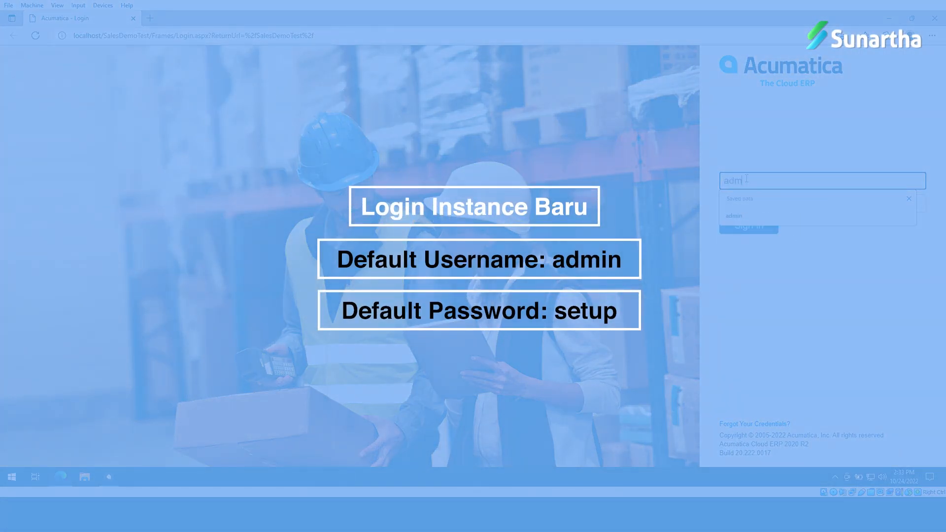
text(in)
key(Tab)
text(s)
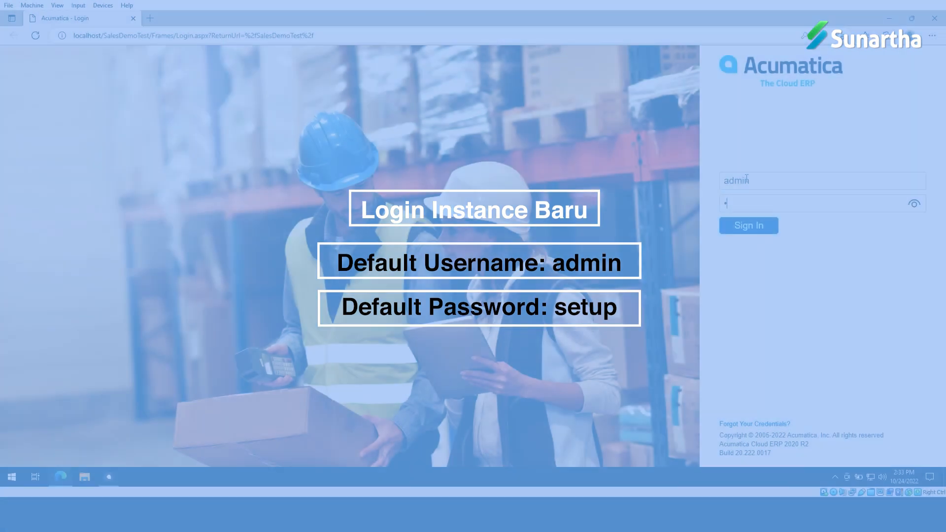
text(etup)
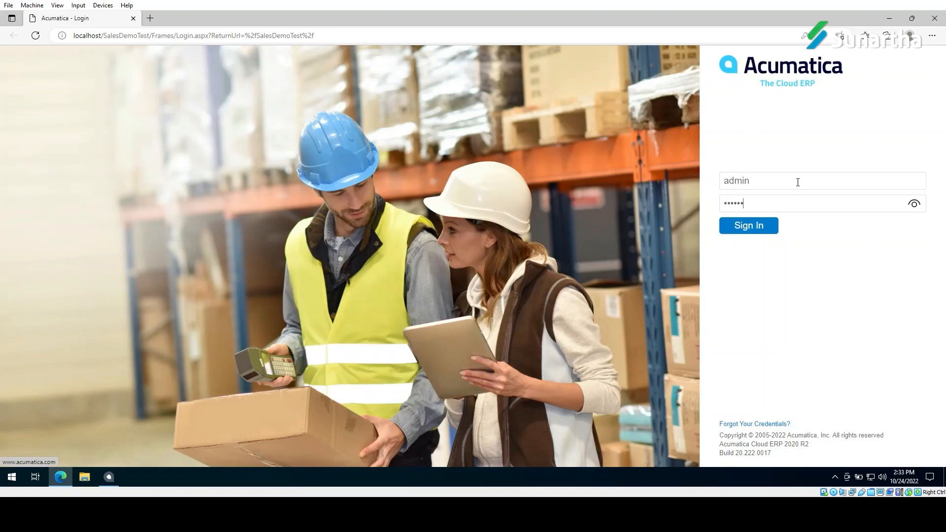
drag(771, 203, 712, 203)
text(•••••)
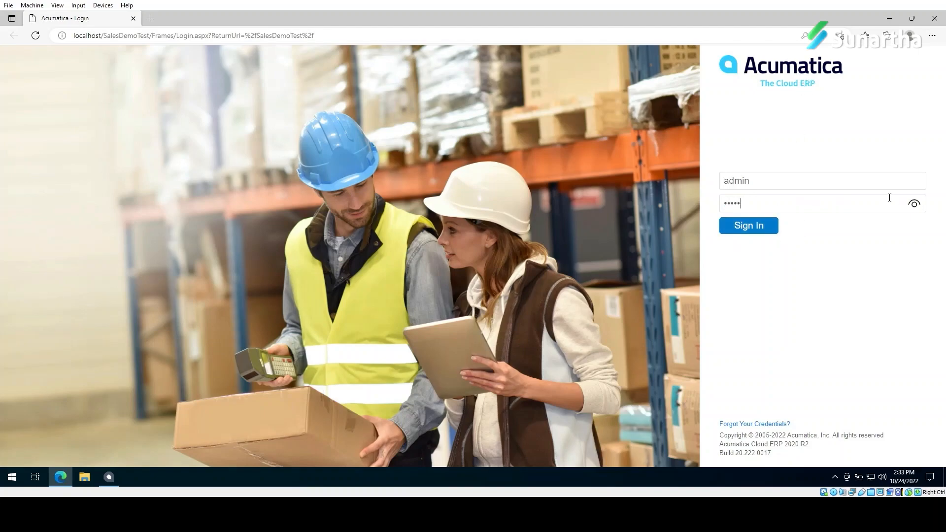
click(756, 226)
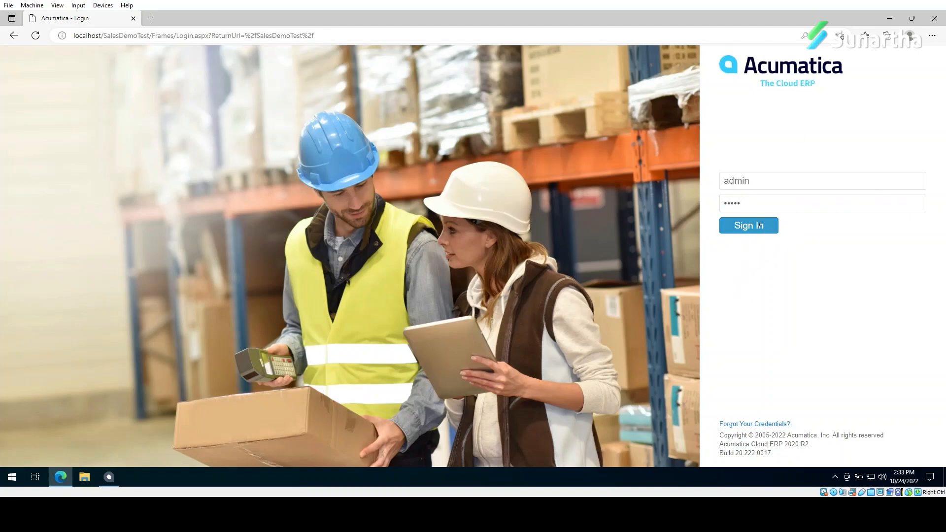
Step: Enter and confirm a new administrator password, accept the user agreement, and sign in
text(••••••••)
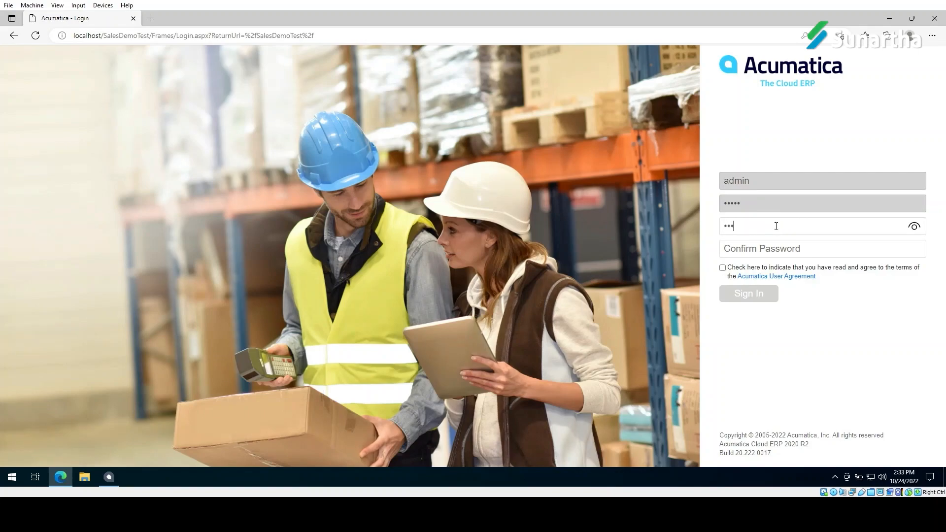
key(Tab)
text(••••••••)
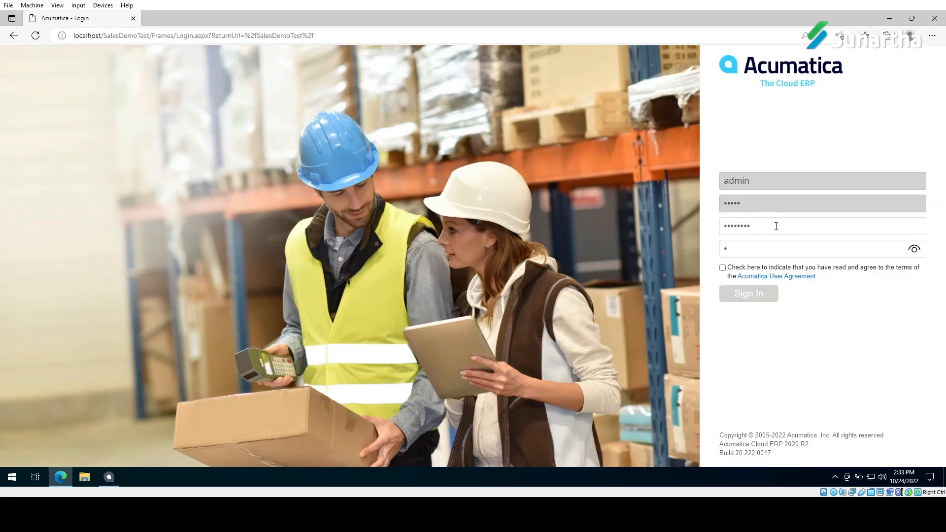
click(722, 268)
click(759, 295)
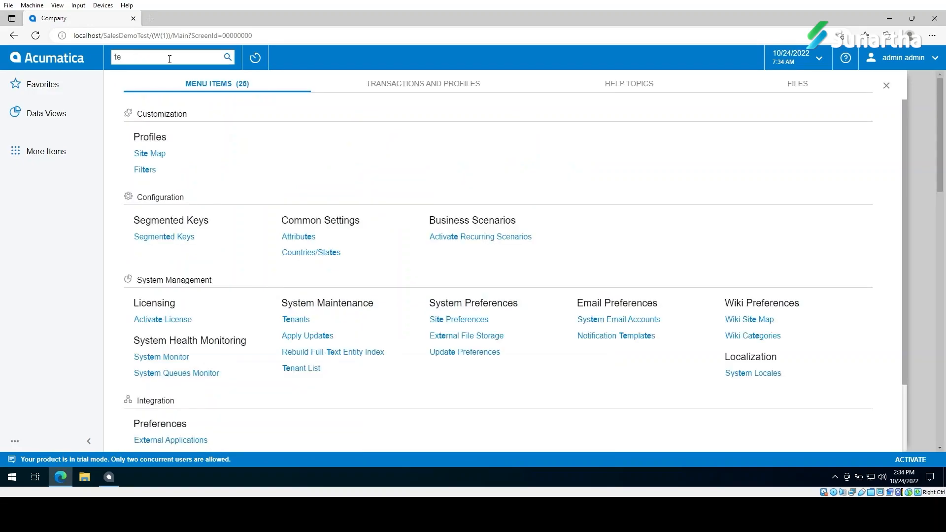
Step: Search the menu for the tenants screen and open Tenants
text(nant)
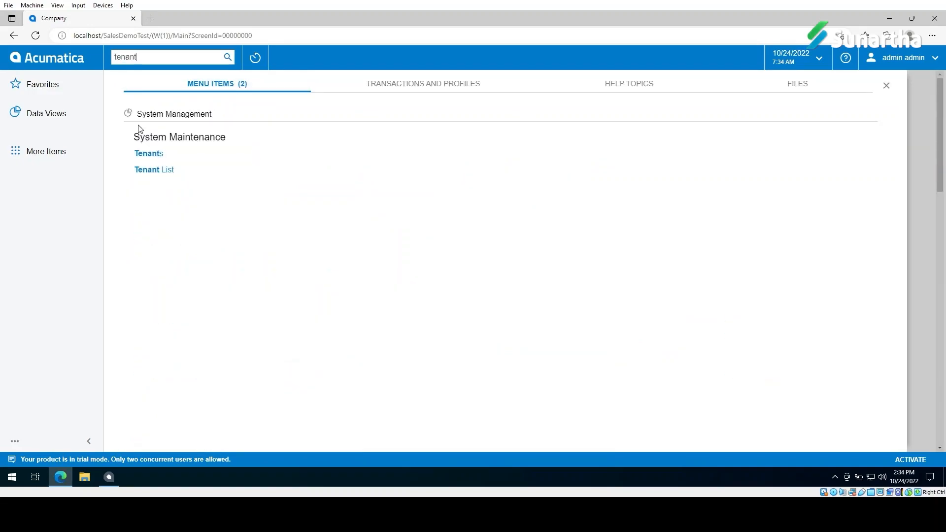
click(152, 155)
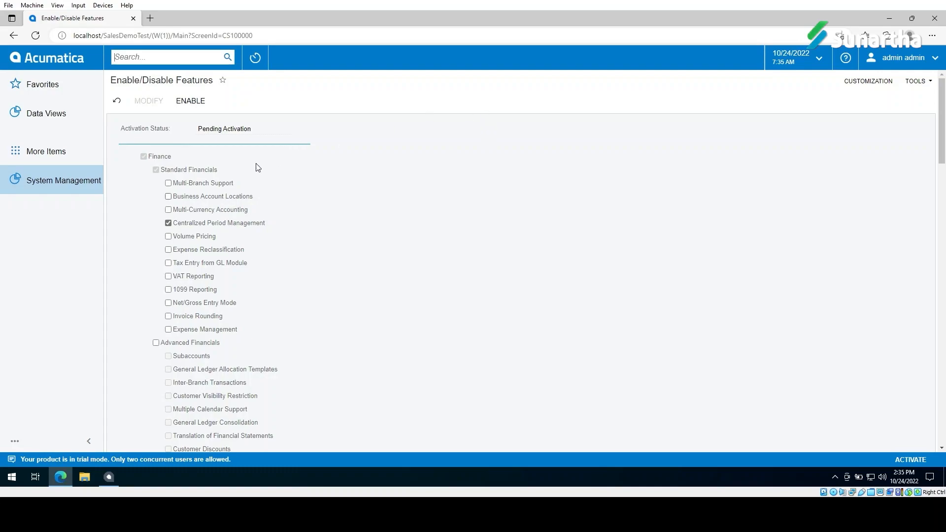
Step: Enable the pending feature set so it shows Validated, then search 'tenant' again
click(189, 101)
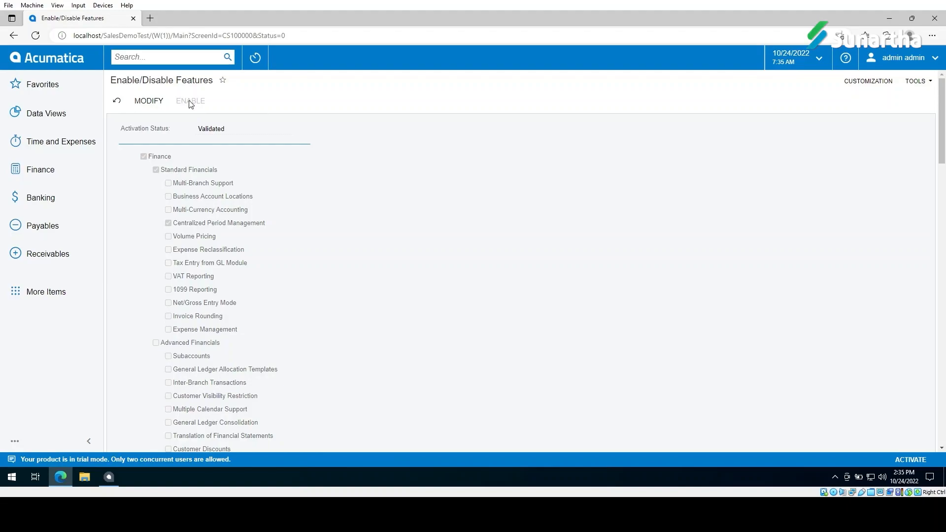
click(176, 58)
text(tena)
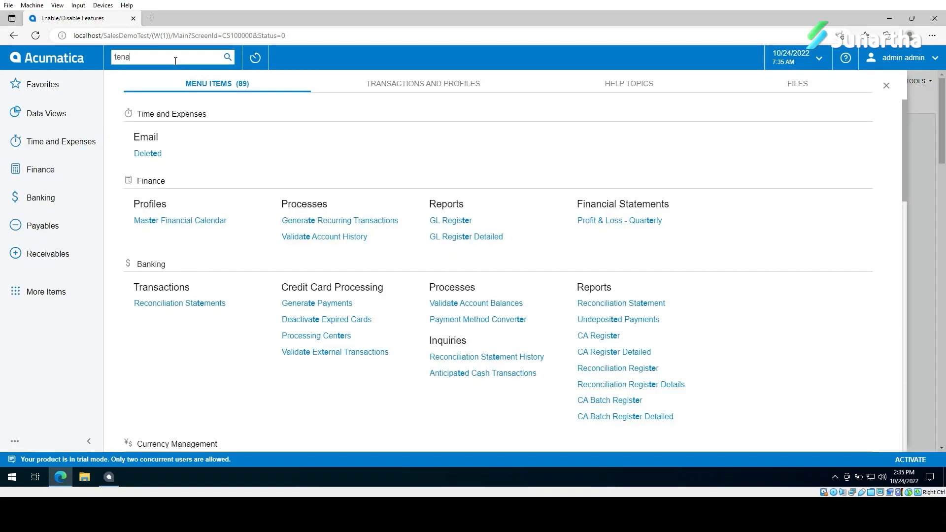
text(nt)
Step: On Tenants, upload Company_2022-10-24_07-20 from Downloads as an imported 76.47 MB snapshot
click(168, 154)
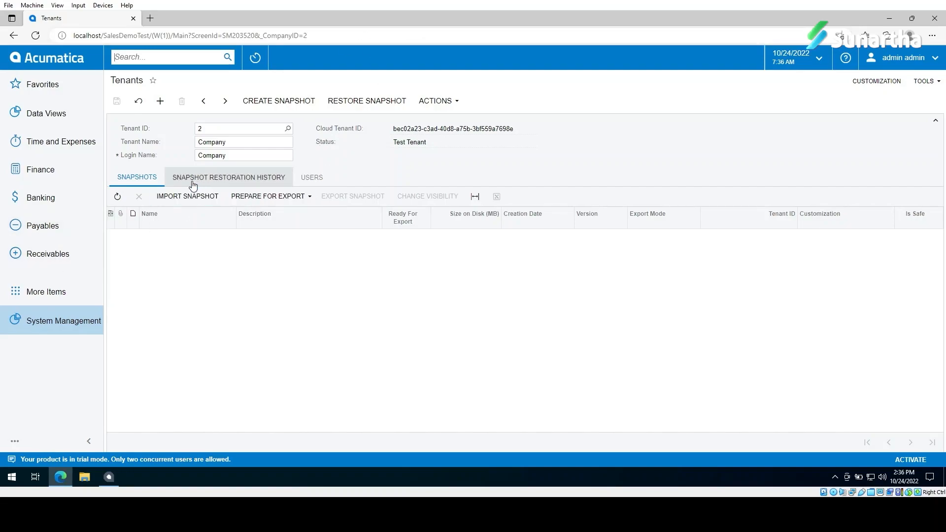
click(186, 197)
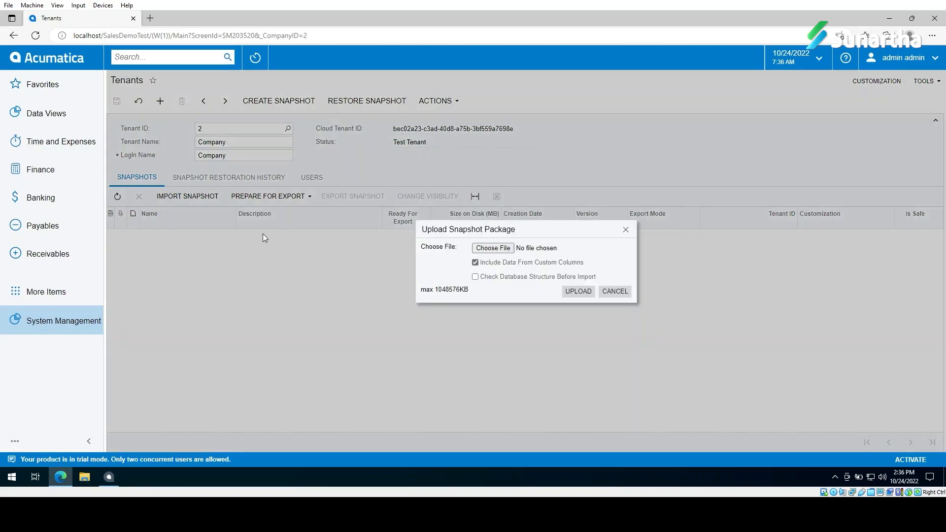
click(502, 249)
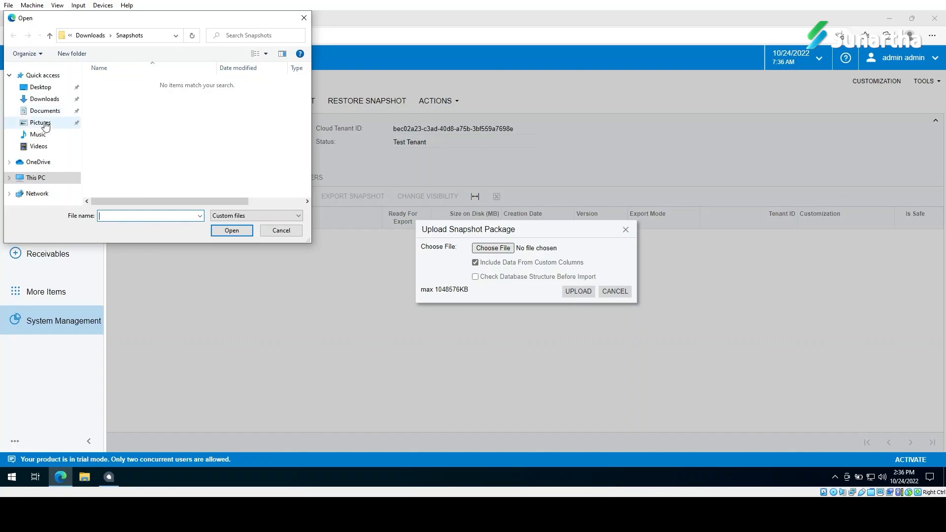
click(52, 99)
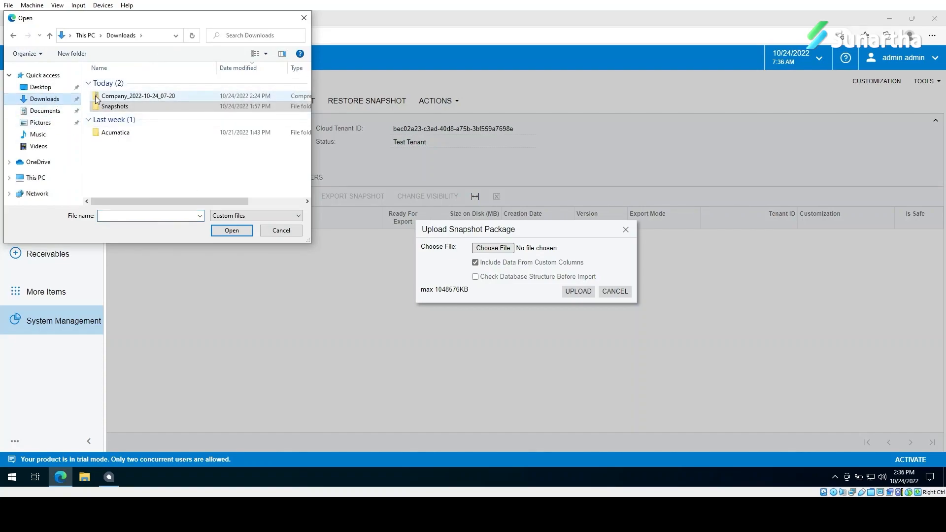
click(118, 96)
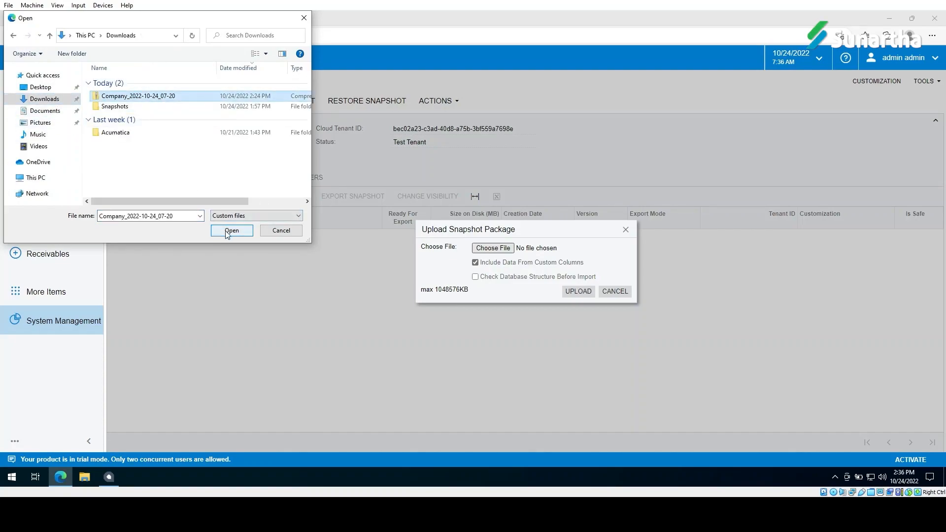
click(232, 230)
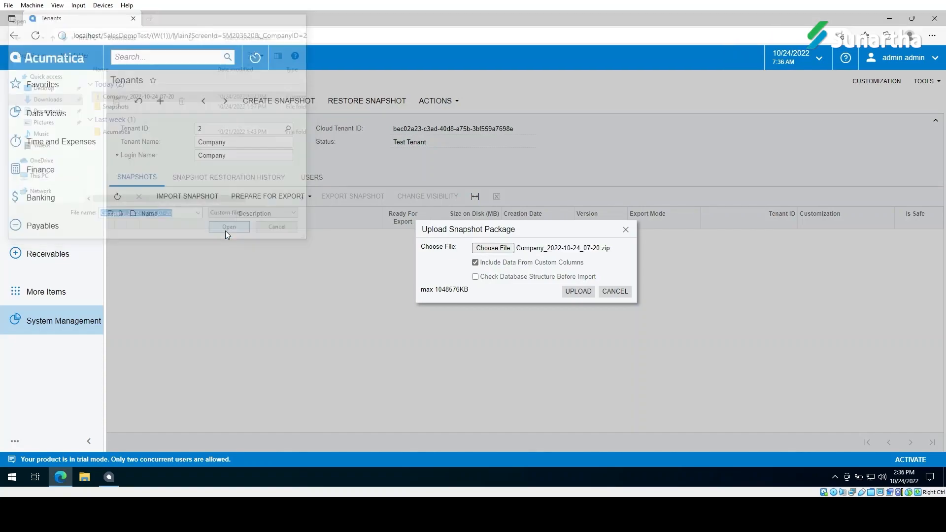
click(578, 291)
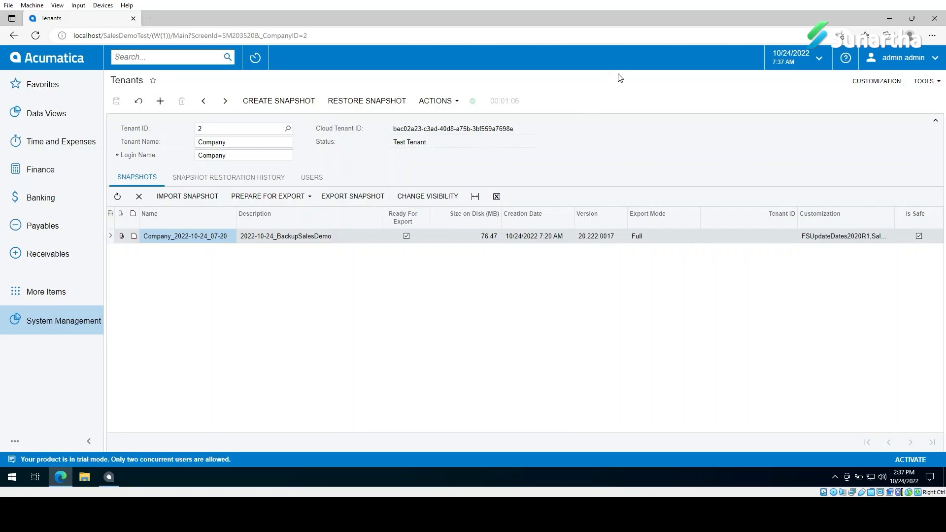
mouse_move(473, 105)
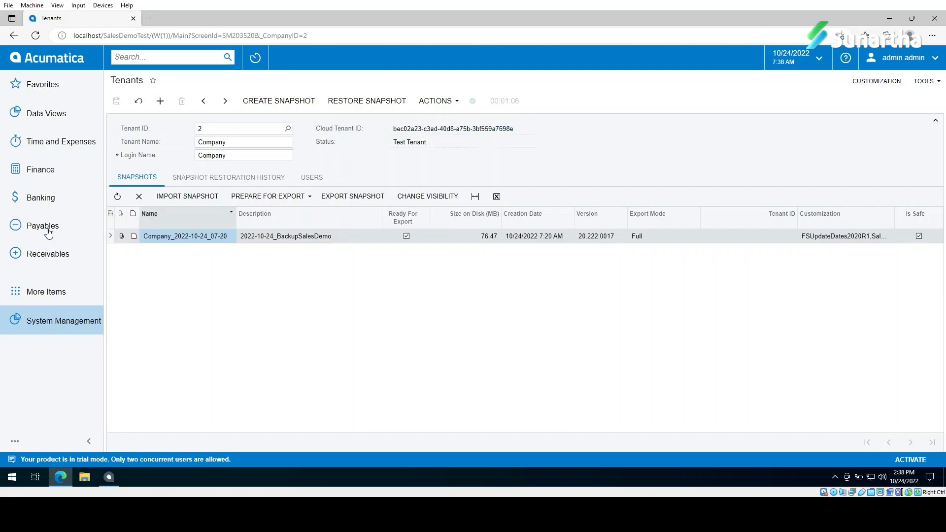
Step: Restore the selected snapshot and confirm overwriting the Company tenant's data
click(367, 100)
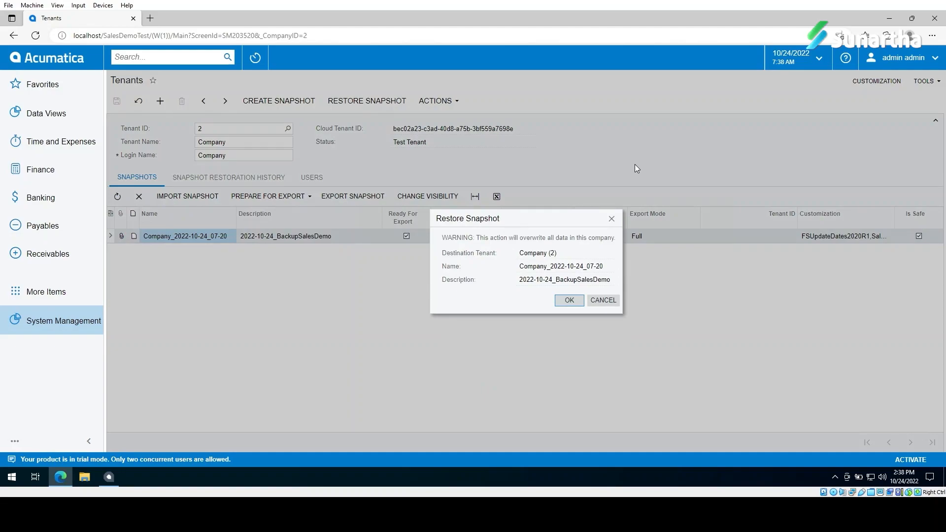
click(571, 301)
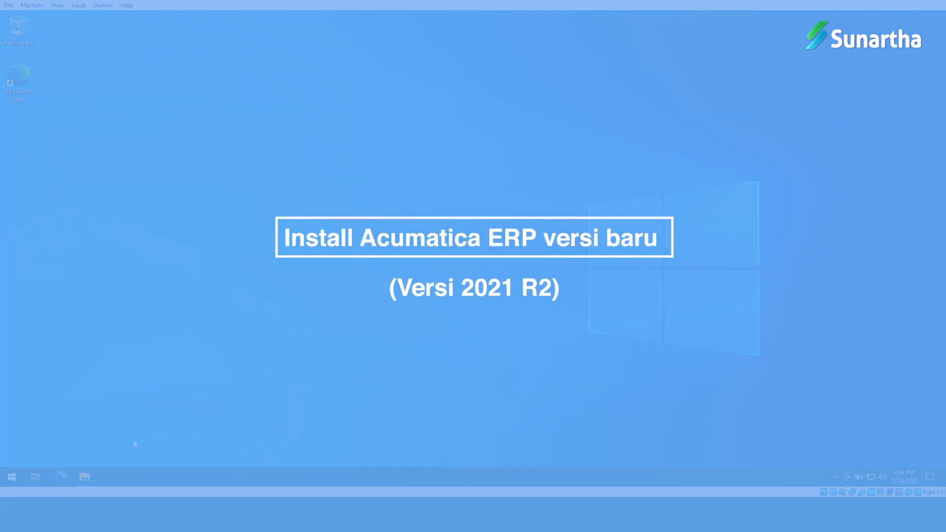
Step: Bring back File Explorer and run AcumaticaERPInstall from the 21.219.0019 folder
click(86, 477)
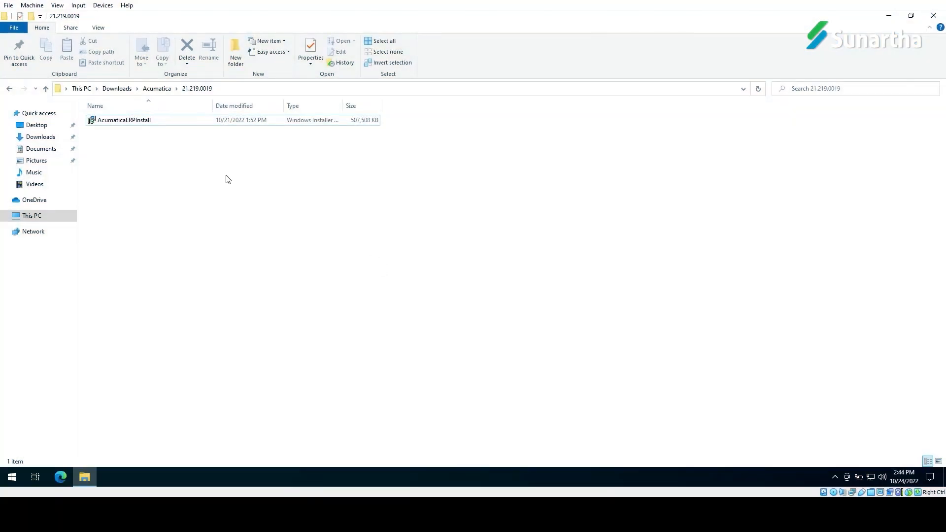
double_click(171, 122)
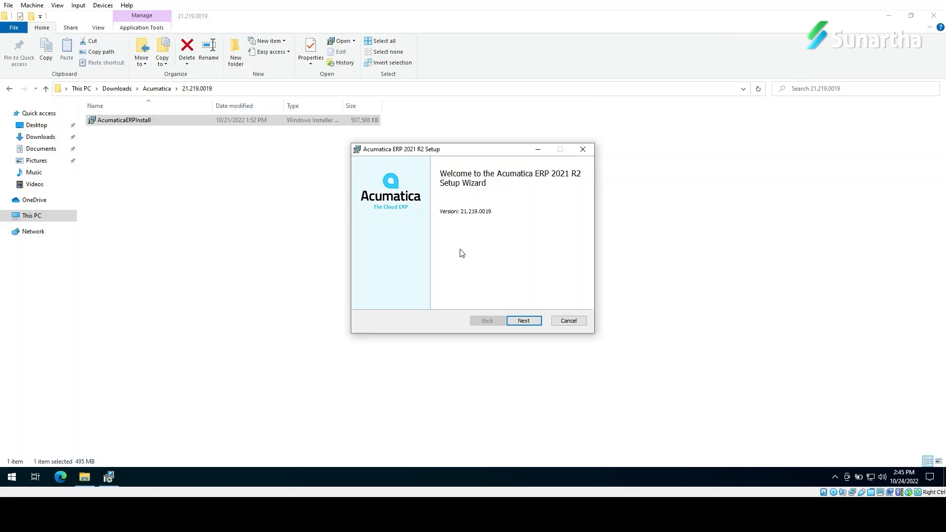
Step: Accept the licence, keep the default components, and install 2021 R2, approving the UAC prompt
click(532, 326)
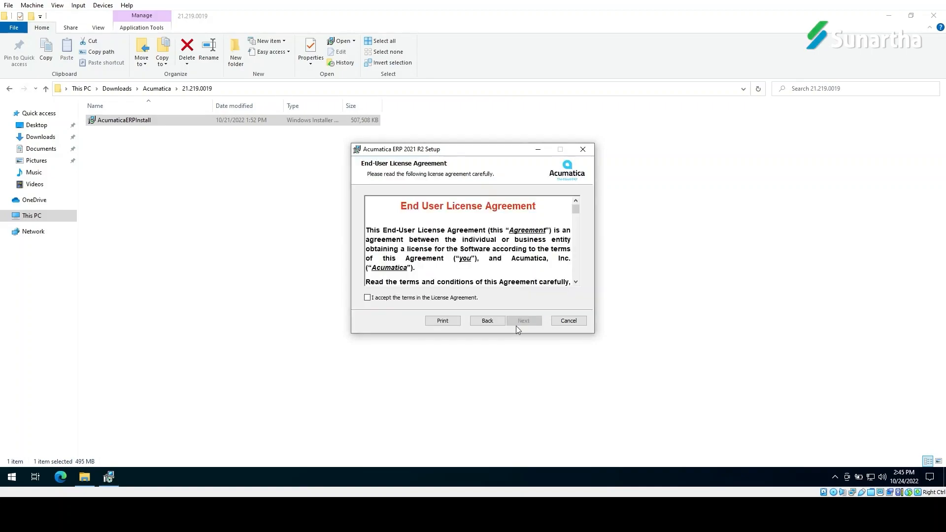
click(387, 297)
click(536, 322)
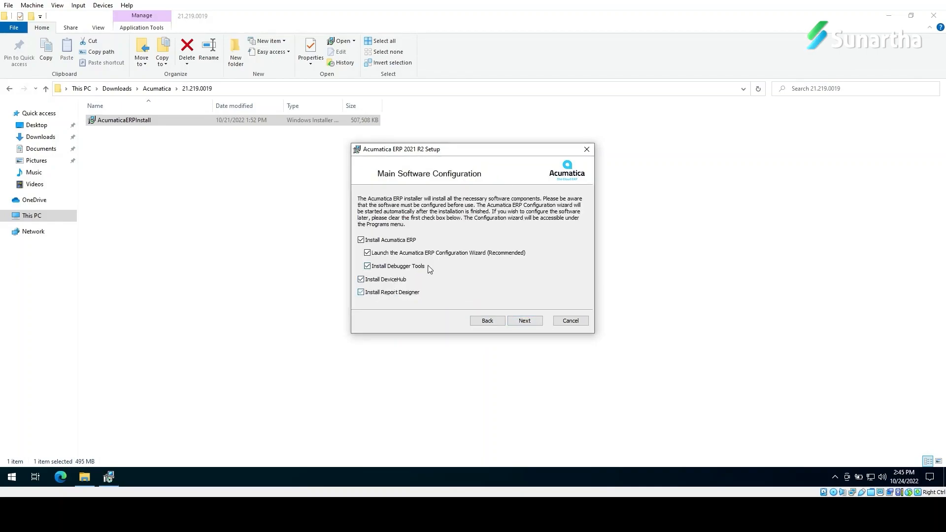
click(536, 321)
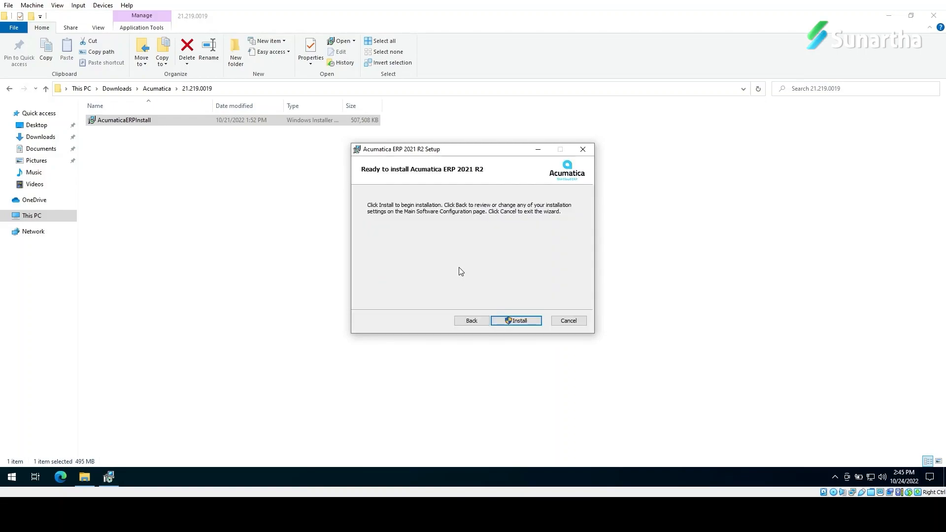
click(515, 320)
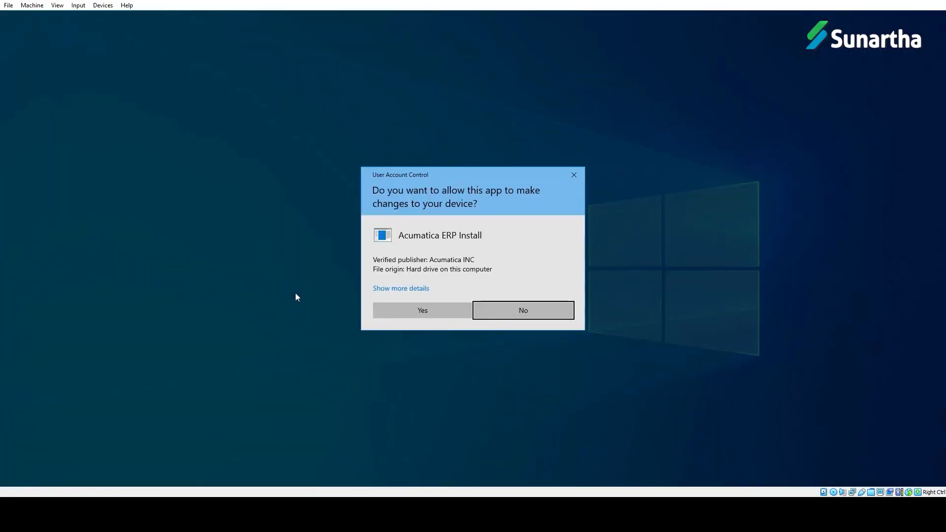
click(388, 316)
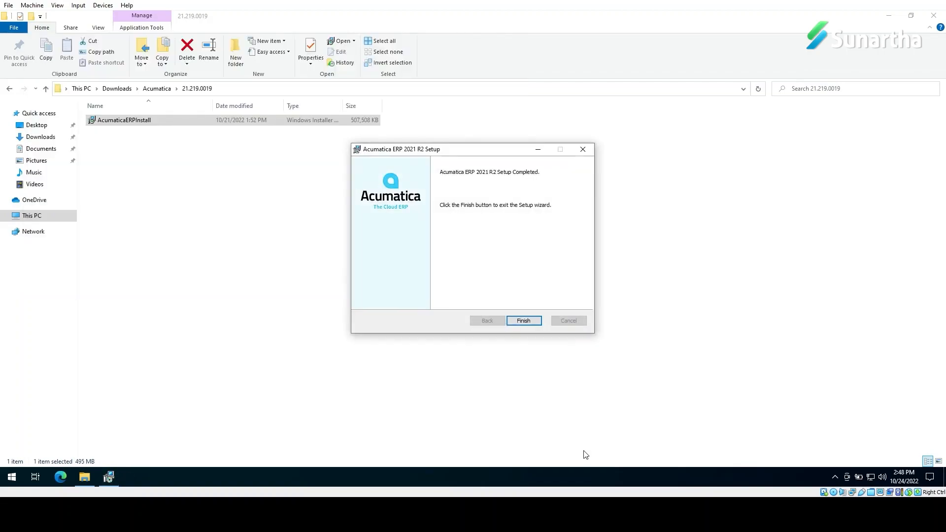
Step: Finish the 2021 R2 setup and allow the Configuration Wizard (21.219.0019) to launch
key(Return)
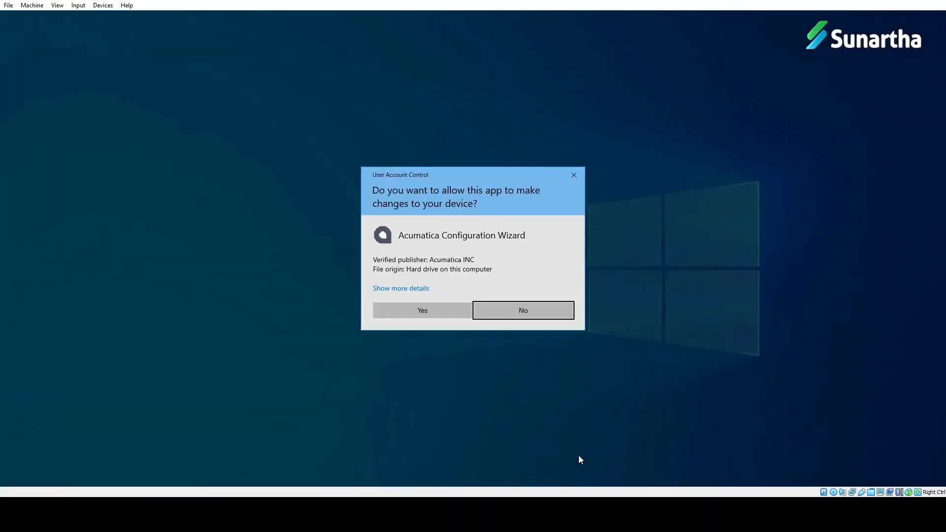
click(422, 309)
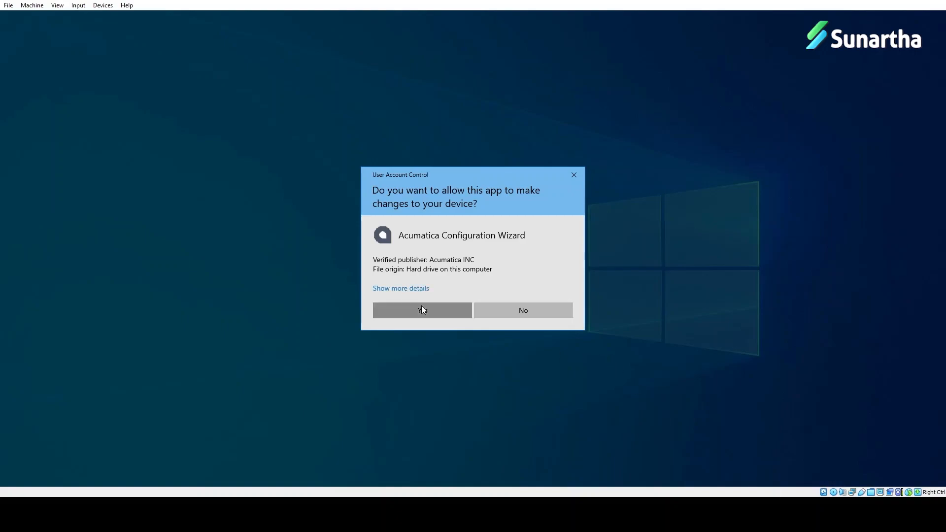
click(524, 321)
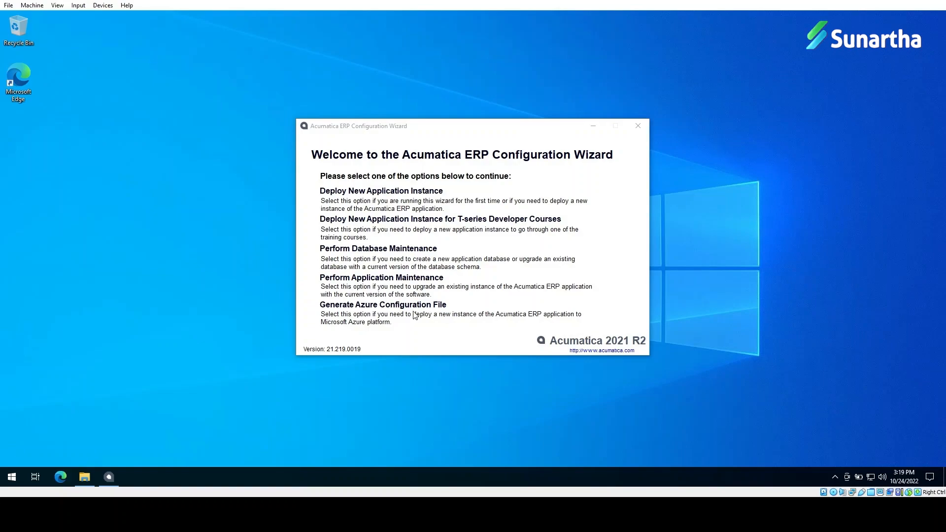
Step: Choose to upgrade an existing instance and start upgrading the SalesDemoTest site
click(371, 279)
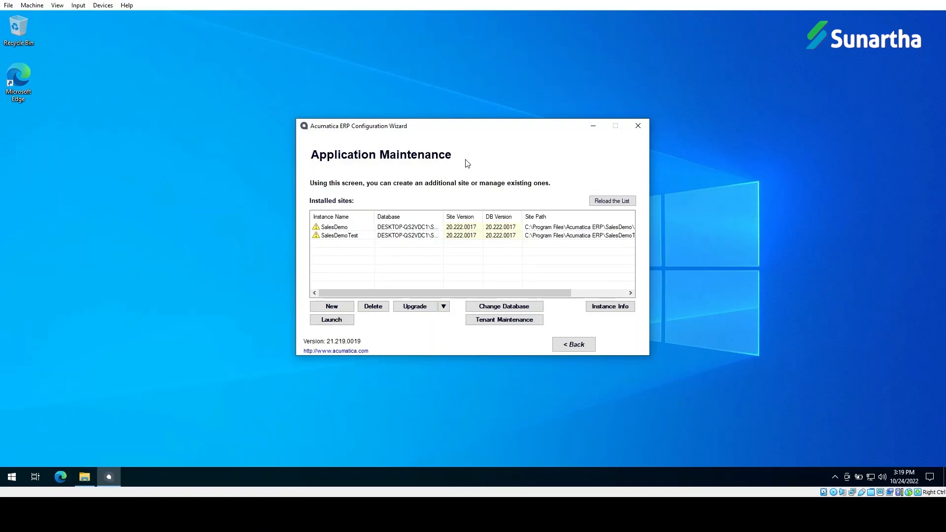
click(338, 237)
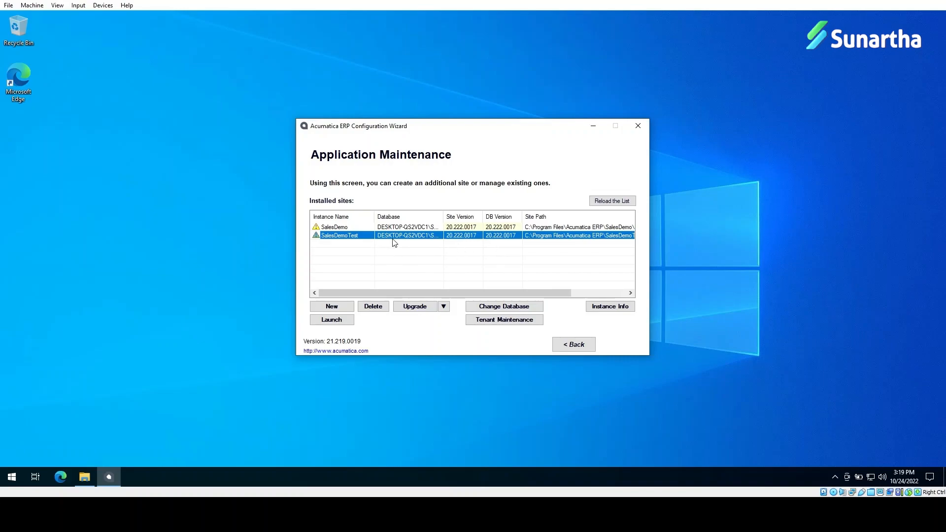
click(415, 307)
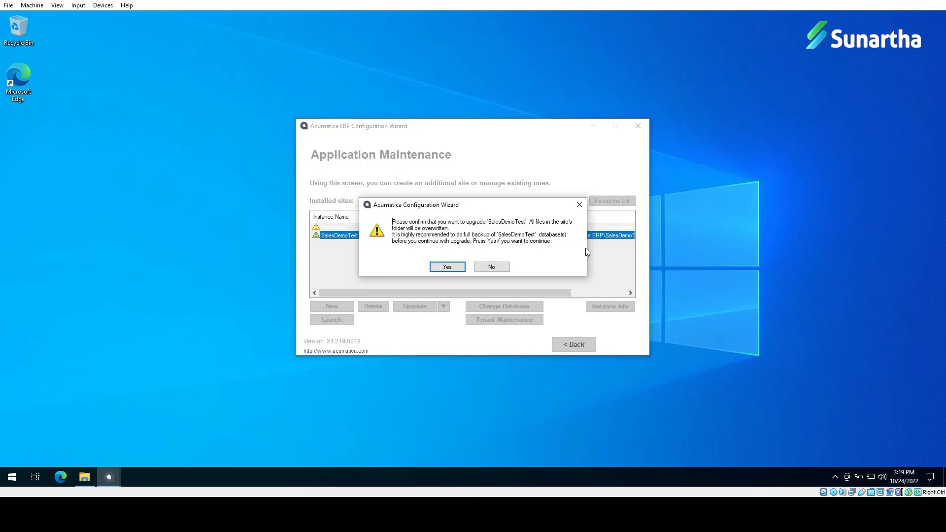
Step: Confirm overwriting SalesDemoTest and connect using SQL Server Authentication with the SQL login and password
click(446, 269)
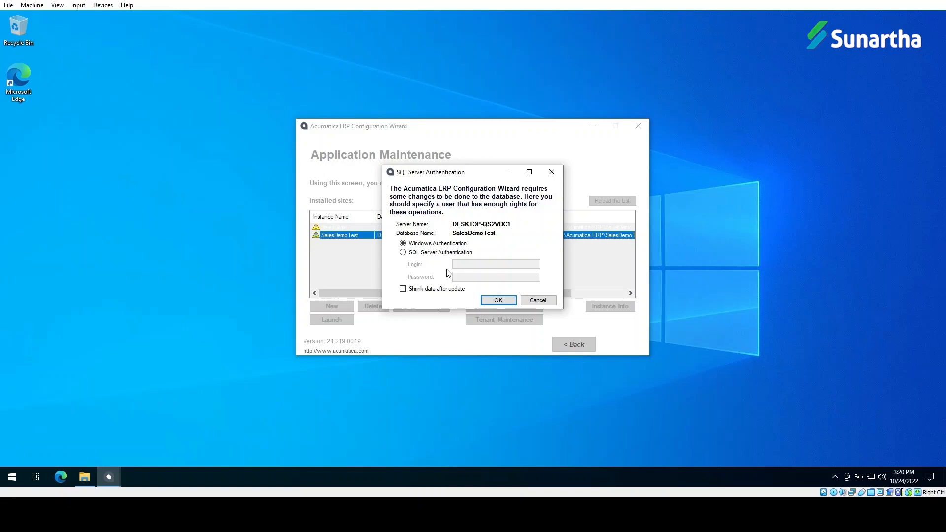
click(427, 252)
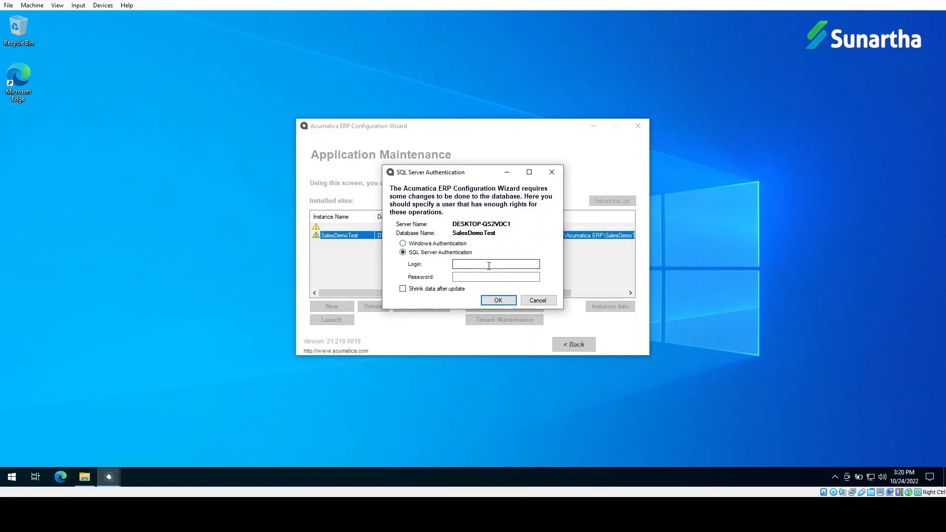
click(489, 265)
text(sa)
key(Tab)
text(******)
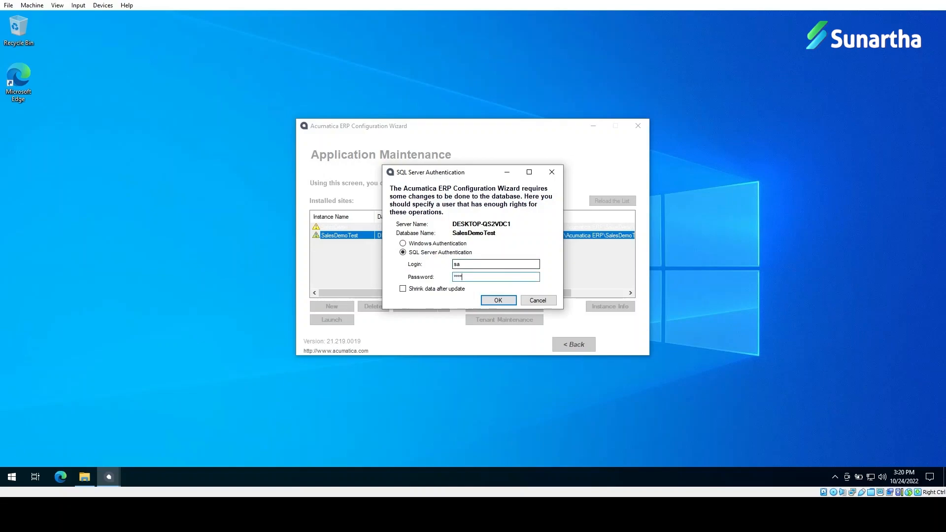
text(**)
click(498, 300)
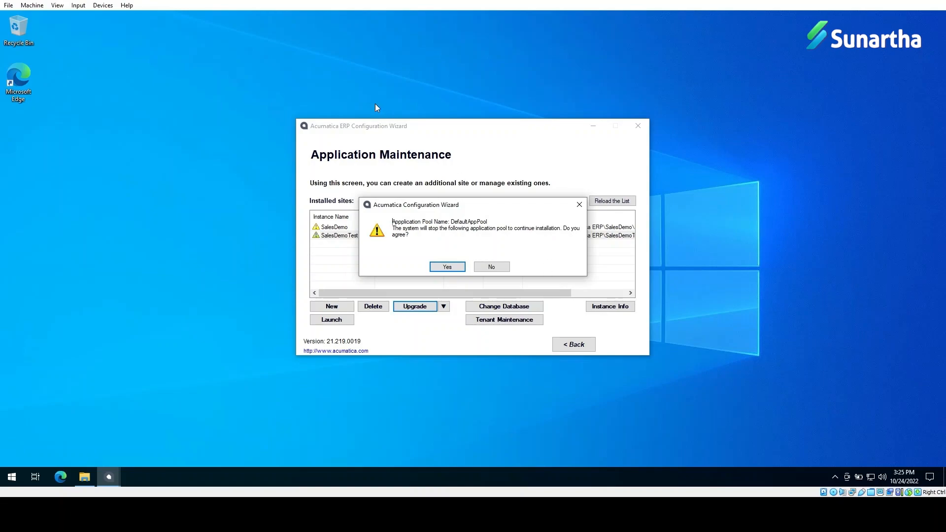
Step: Stop DefaultAppPool so the upgrade completes, then select SalesDemoTest now at 21.219.0019
click(445, 267)
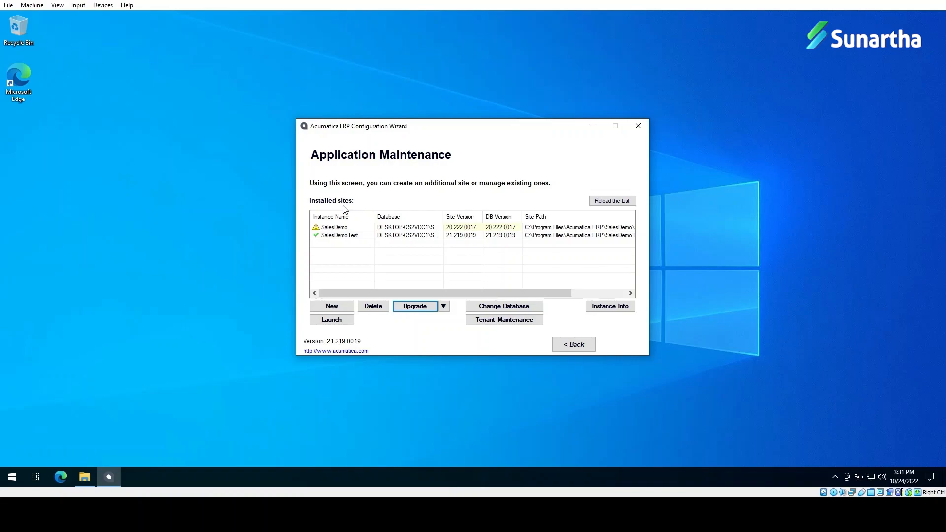
click(324, 235)
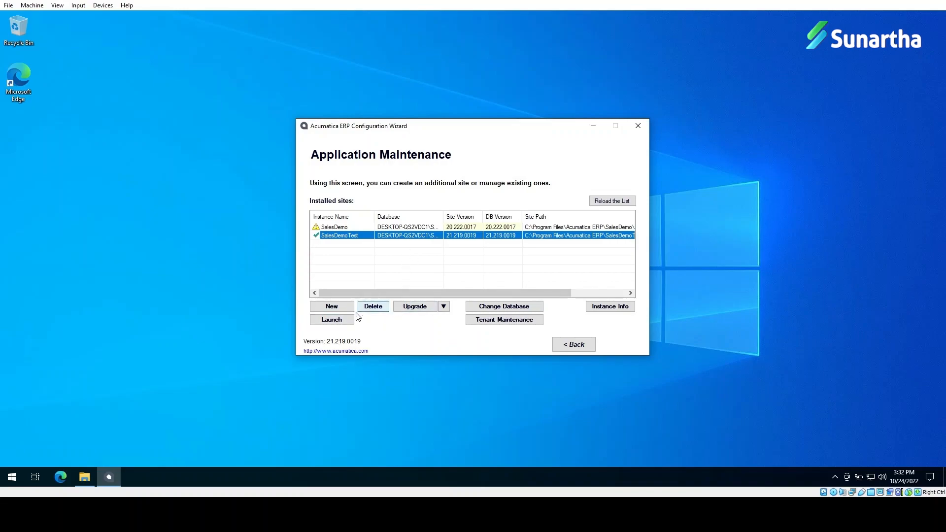
Step: Launch SalesDemoTest in the browser and sign in with the administrator username and password
click(340, 321)
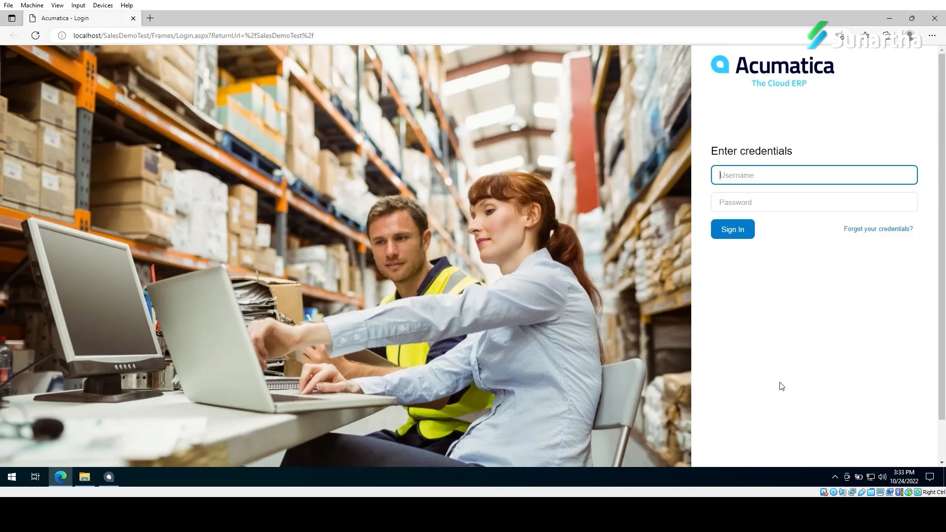
scroll(832, 355, down, 2)
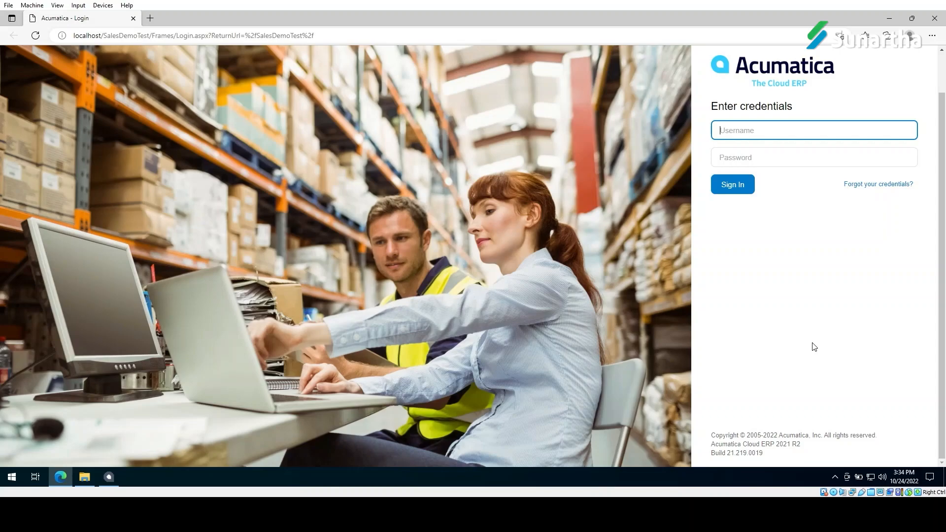
click(807, 129)
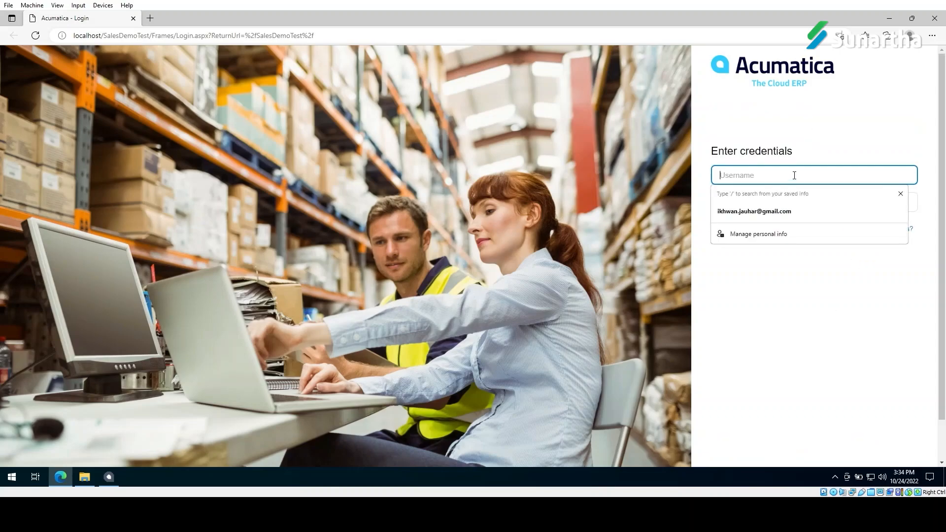
text(admin)
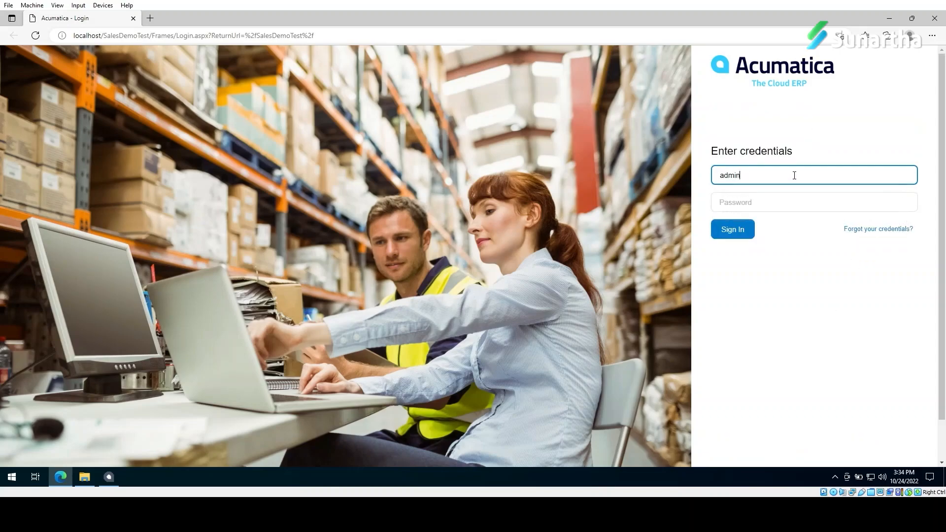
key(Tab)
text(1234)
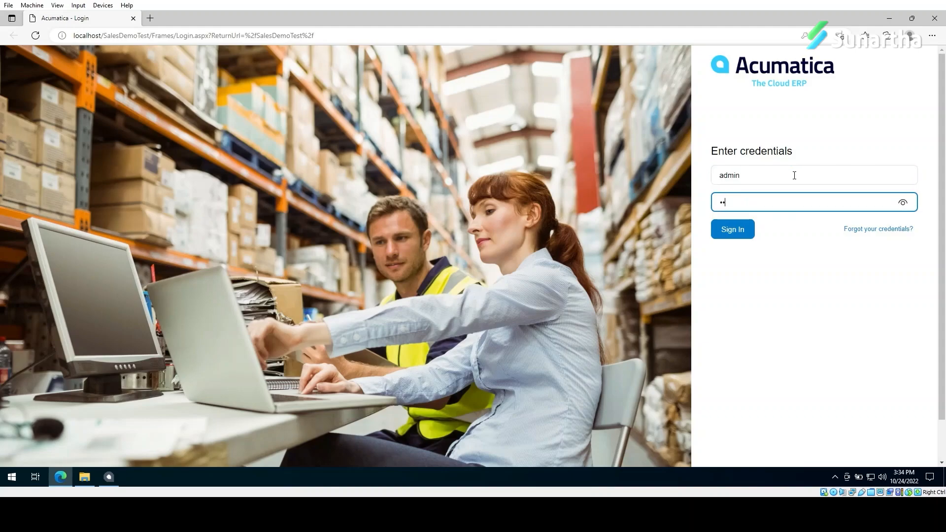
text(5678)
key(Return)
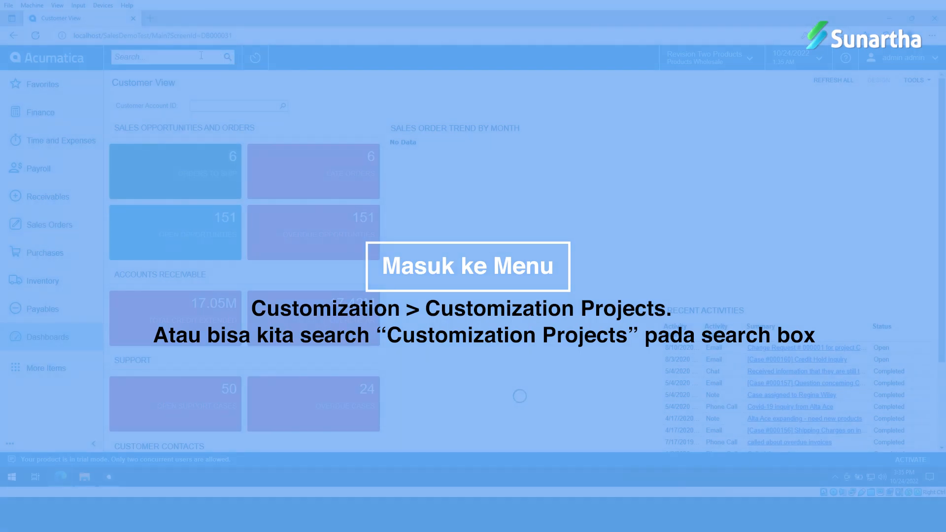
Step: Search for 'customization' and open the Customization Projects screen
text(cu)
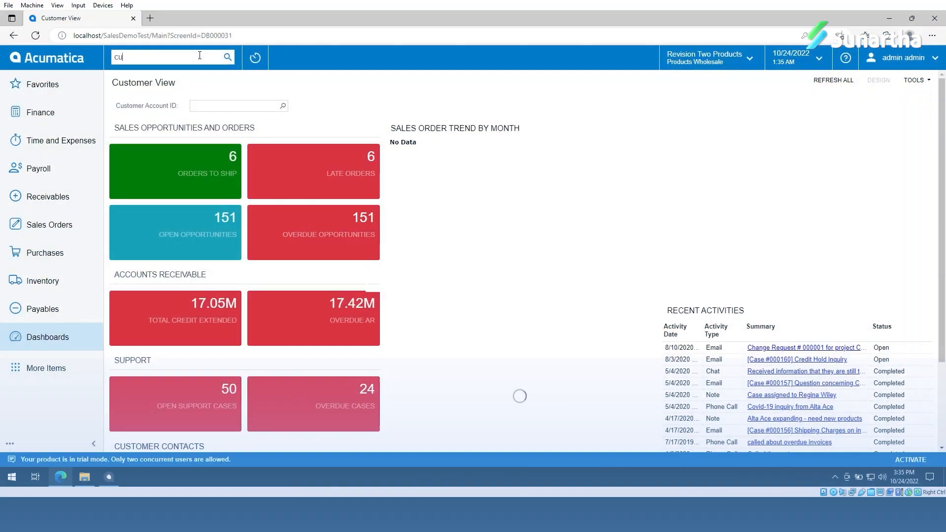
text(stomiza)
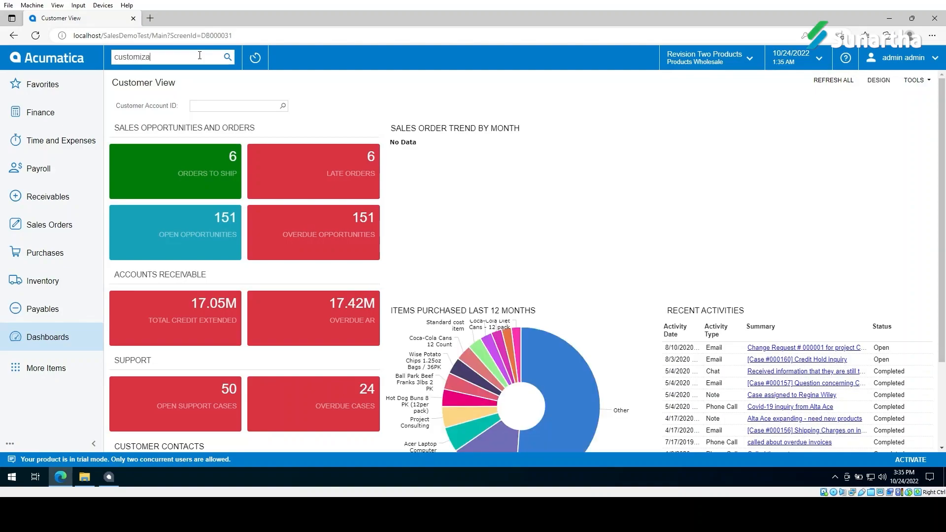
text(tion)
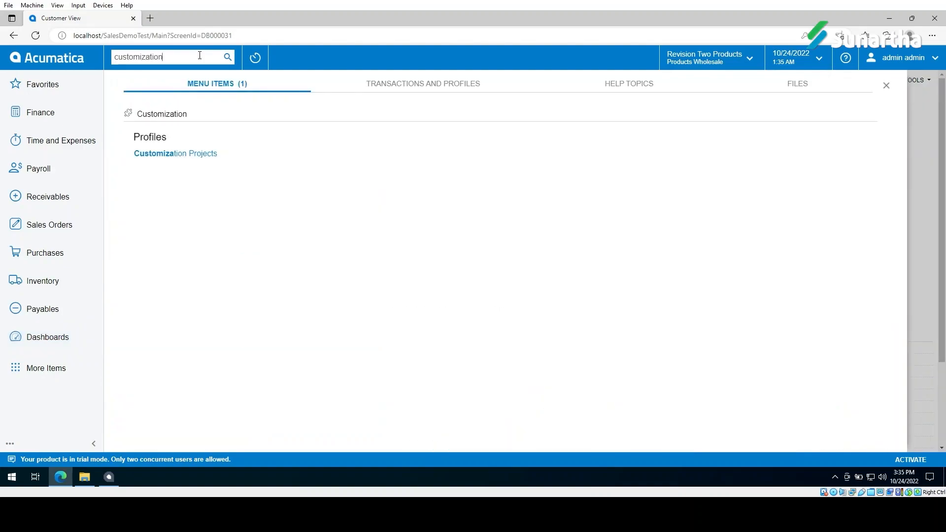
click(203, 154)
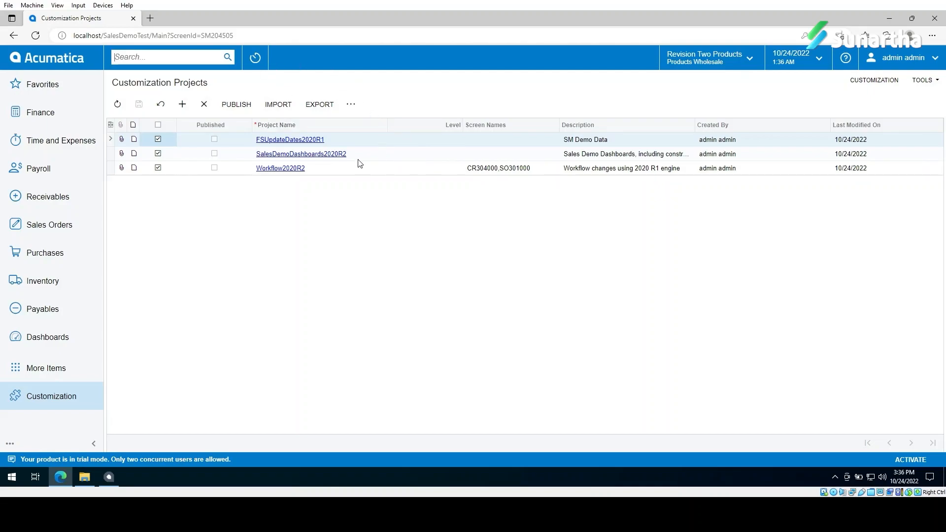
Step: Deselect SalesDemoDashboards2020R2 and Workflow2020R2 and save the project selection
click(158, 154)
click(158, 169)
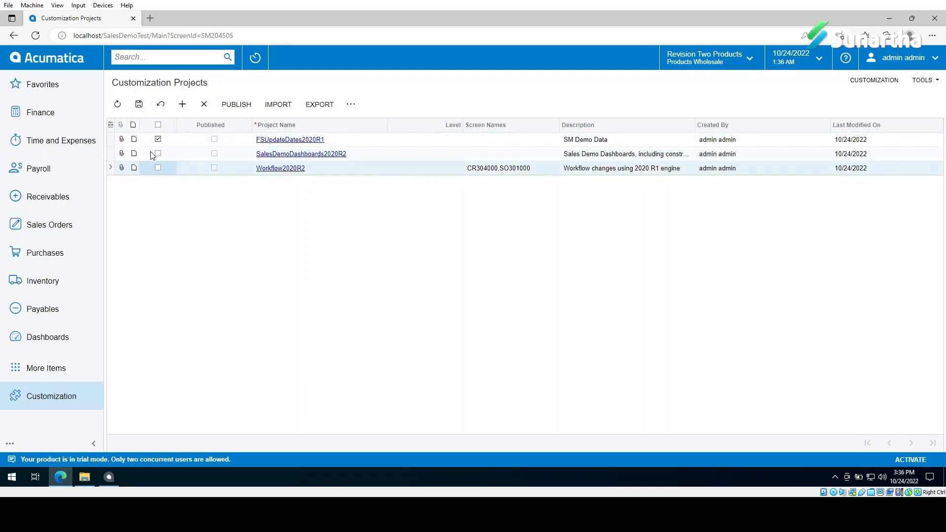
click(139, 104)
Step: Publish FSUpdateDates2020R1 alone, then re-select SalesDemoDashboards2020R2
click(236, 104)
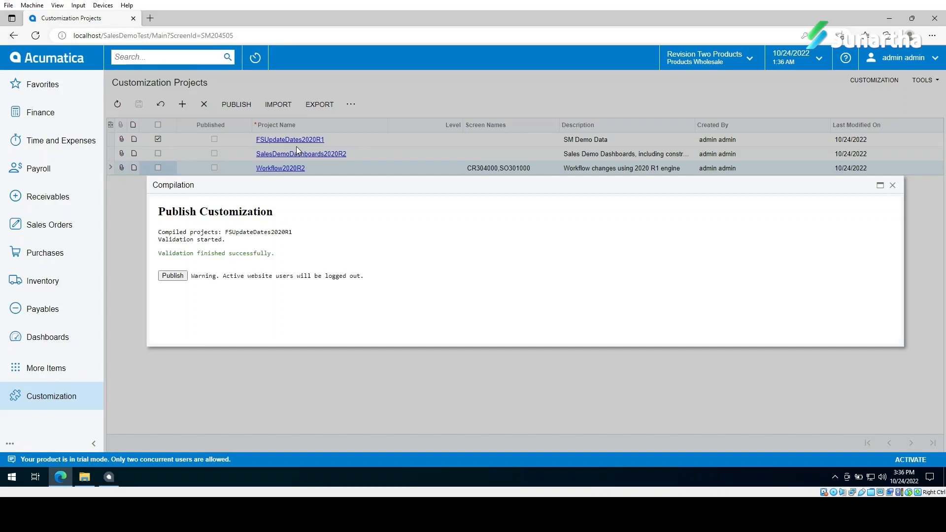
click(181, 277)
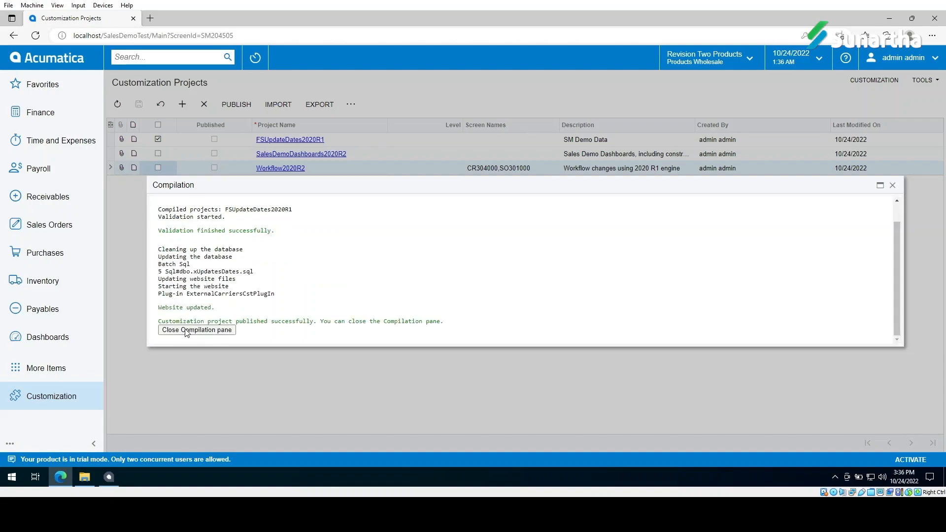
click(186, 330)
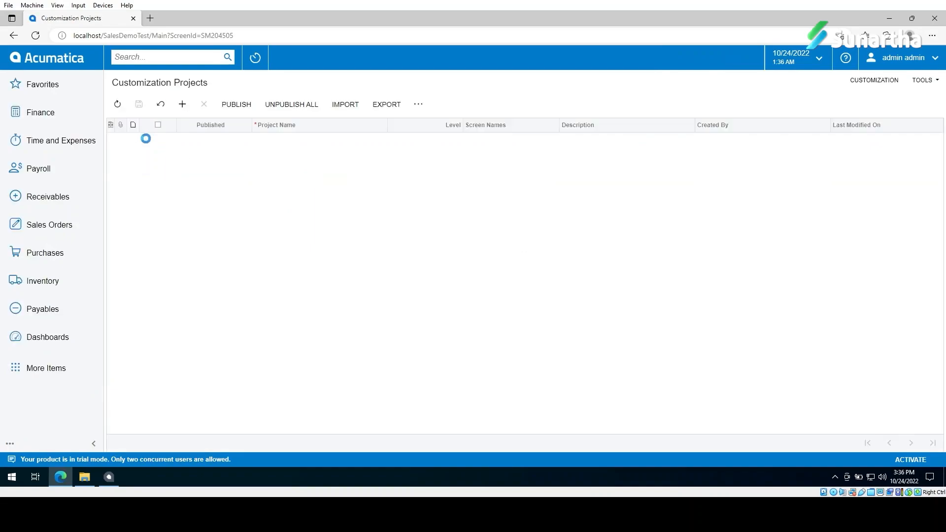
click(158, 153)
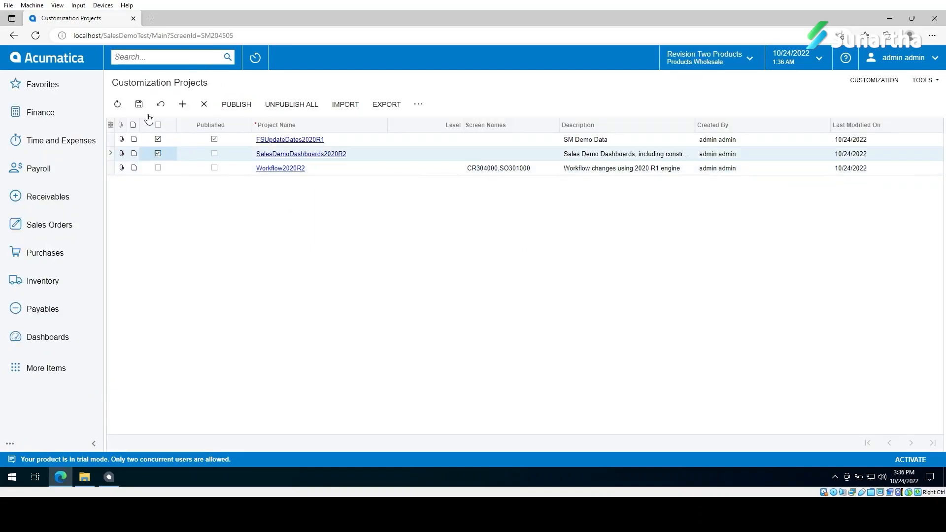
Step: Publish FSUpdateDates2020R1 and SalesDemoDashboards2020R2 together and close the finished log
click(236, 104)
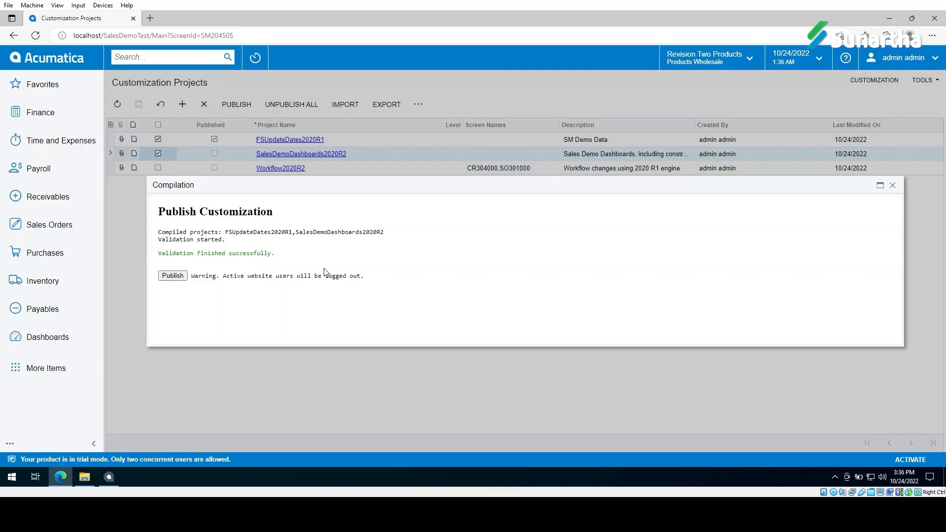
click(172, 275)
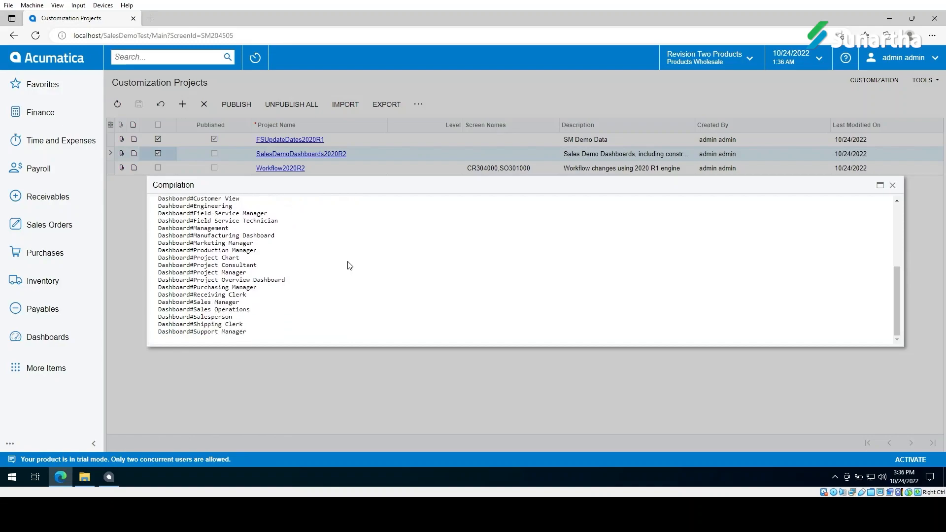
click(195, 330)
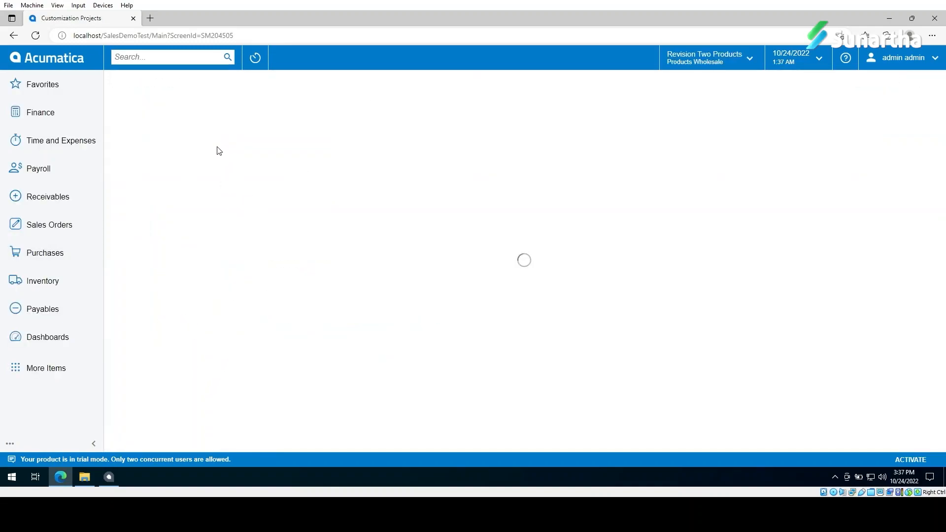
Step: Add Workflow2020R2, save, and publish all three projects, dismissing the WorkflowContainer error log
click(158, 168)
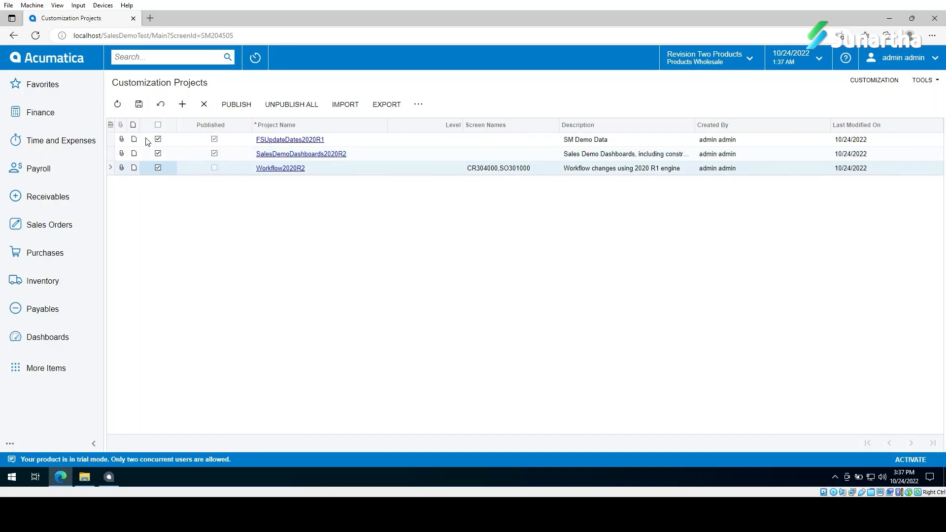
click(140, 105)
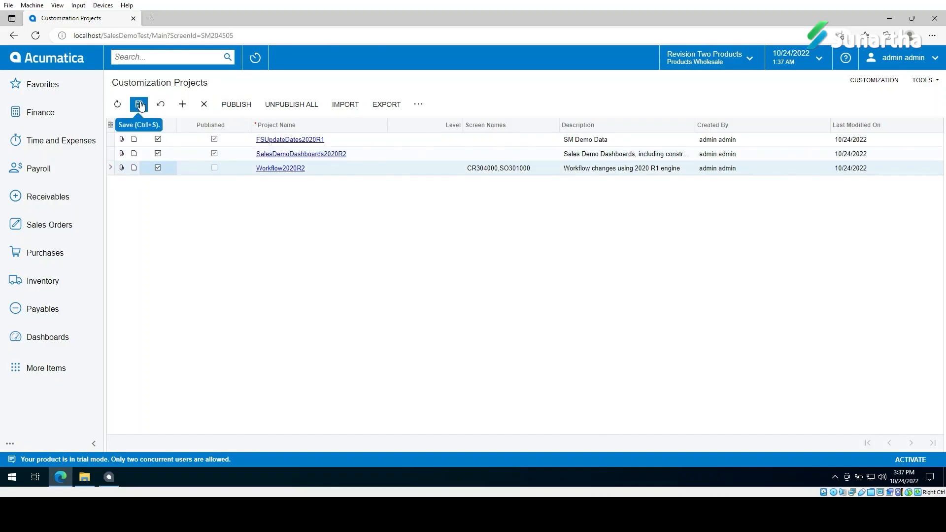
click(236, 105)
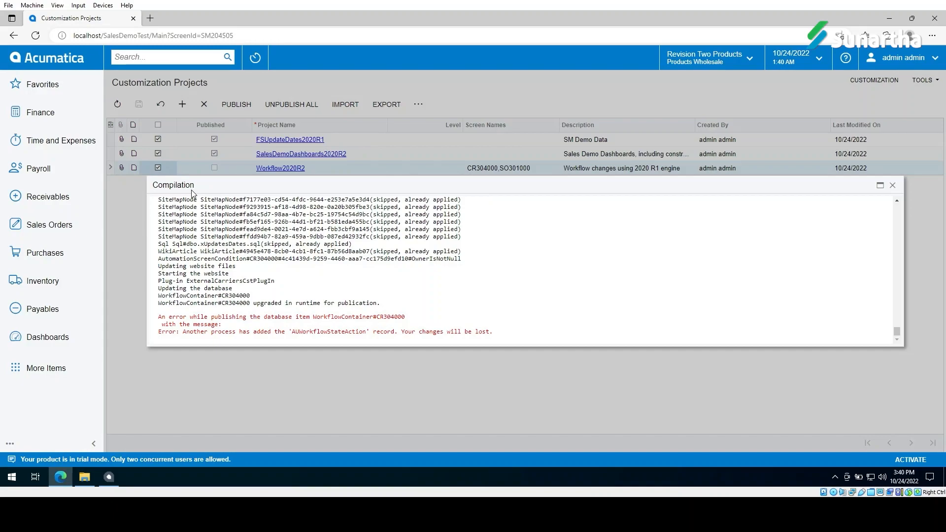
click(892, 186)
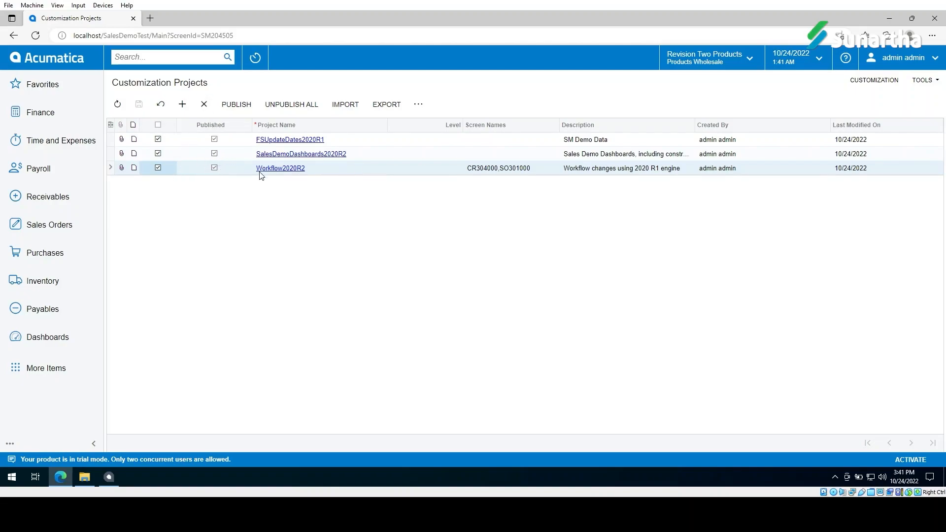
Step: Deselect Workflow2020R2, save, and republish the remaining two projects successfully
click(158, 168)
click(139, 104)
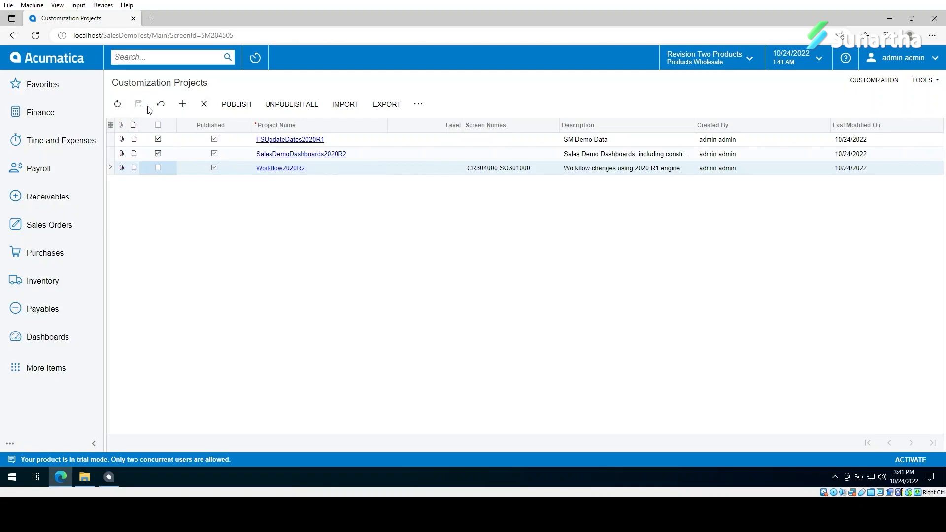
click(233, 105)
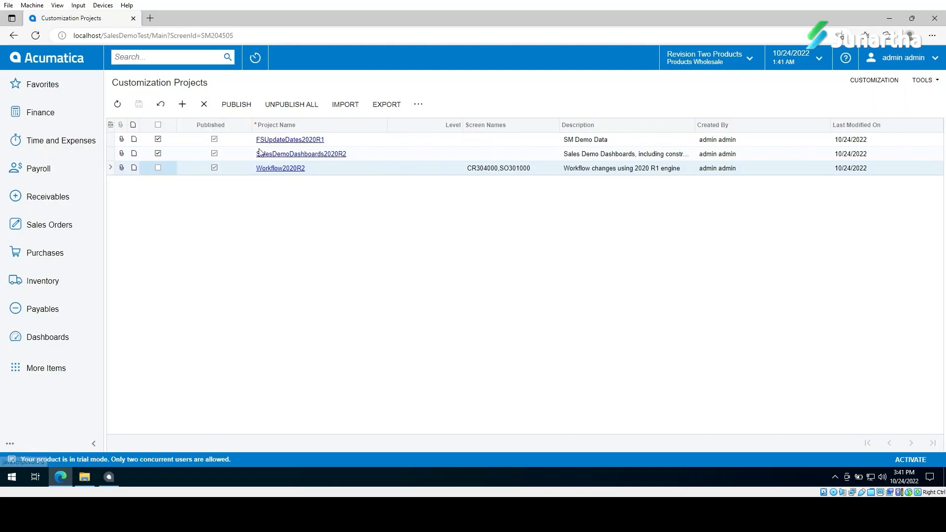
click(243, 104)
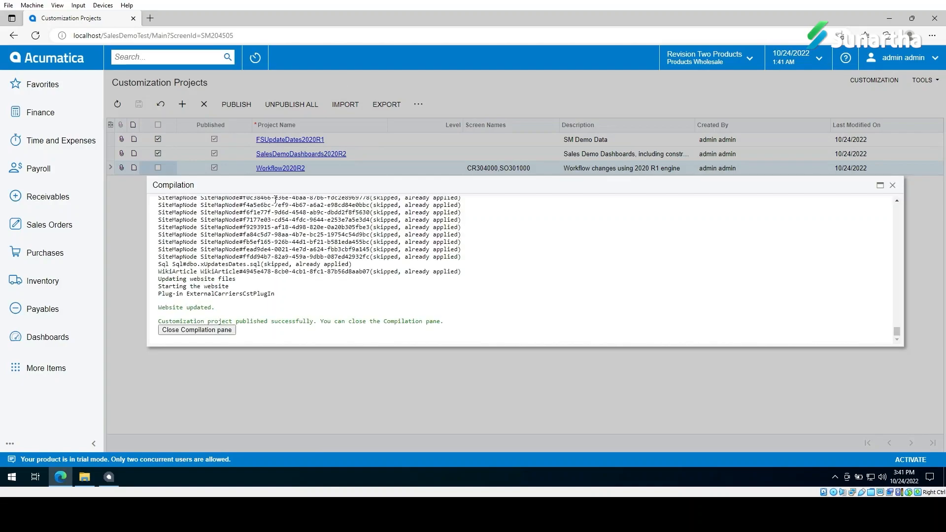
click(196, 329)
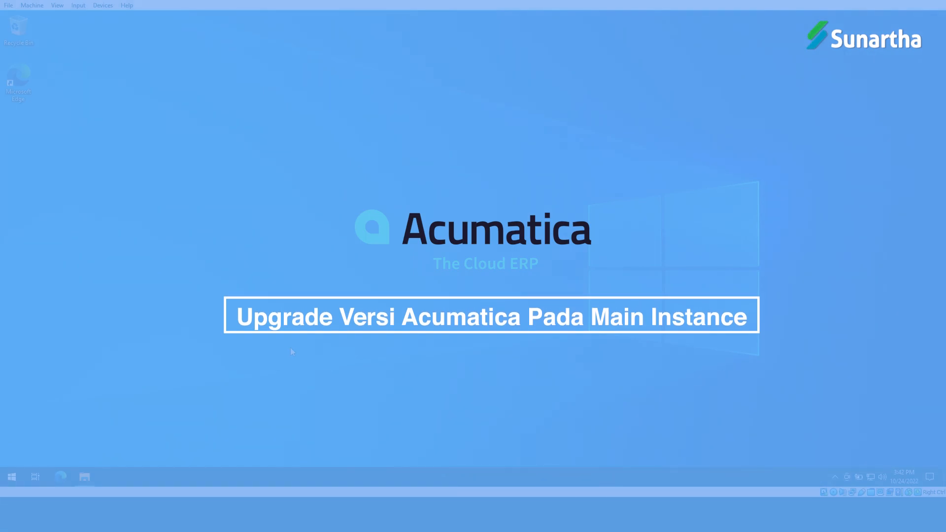
Step: Launch Acumatica ERP Configuration from the Start menu search 'acu' and approve the administrator prompt
key(super)
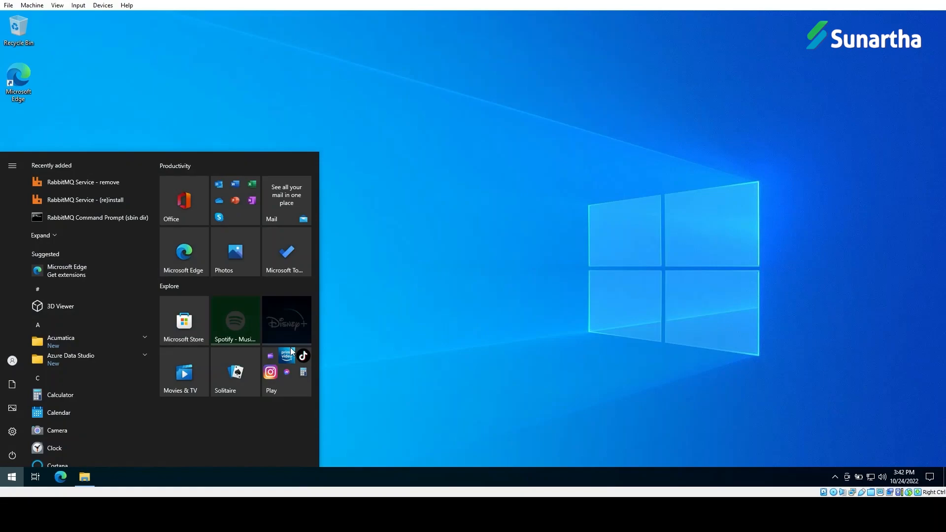
text(acu)
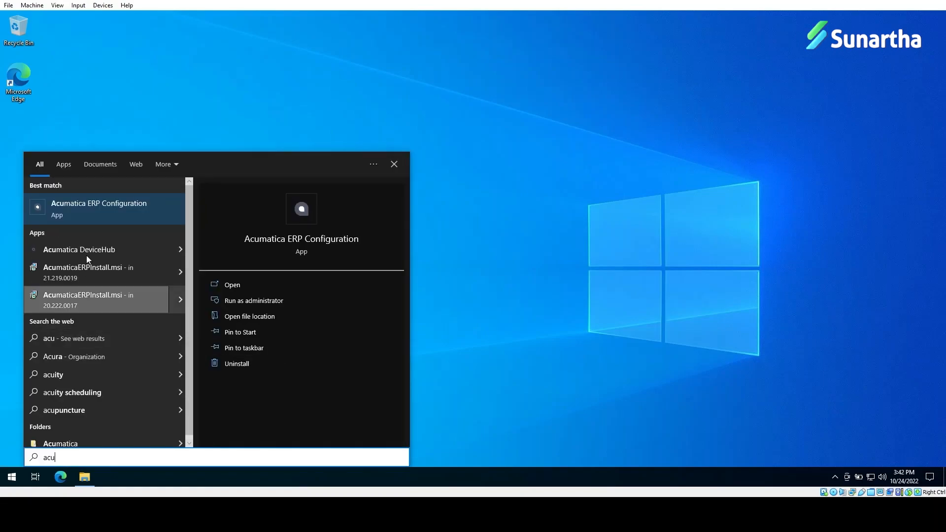
click(94, 209)
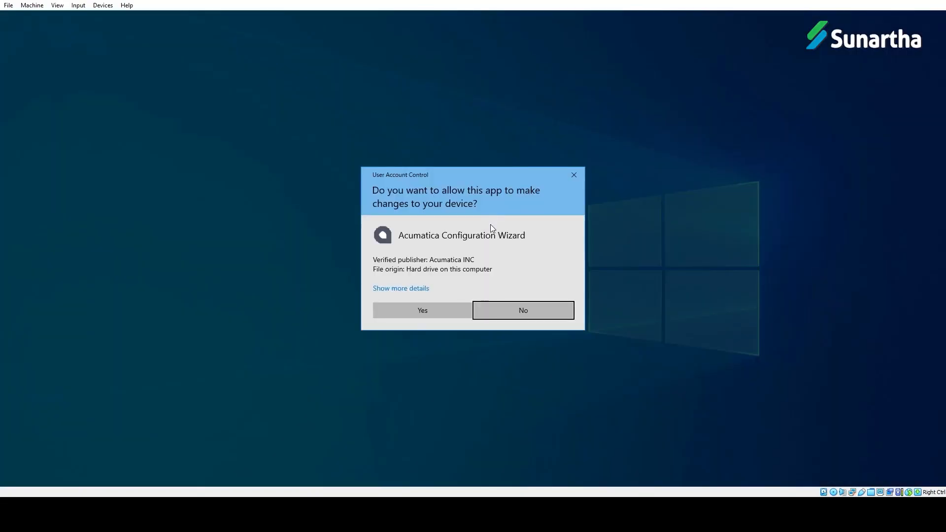
click(427, 306)
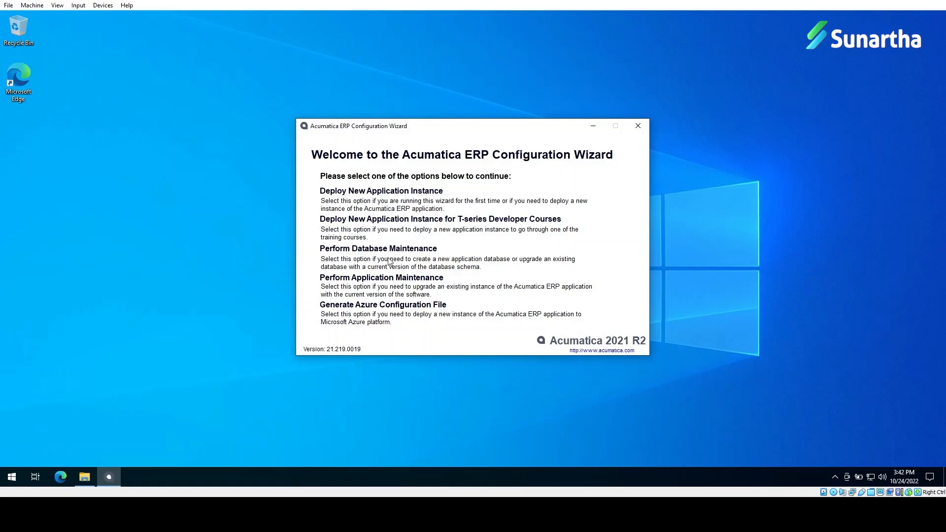
Step: Under Perform Application Maintenance, select the SalesDemo instance and confirm its upgrade
click(392, 279)
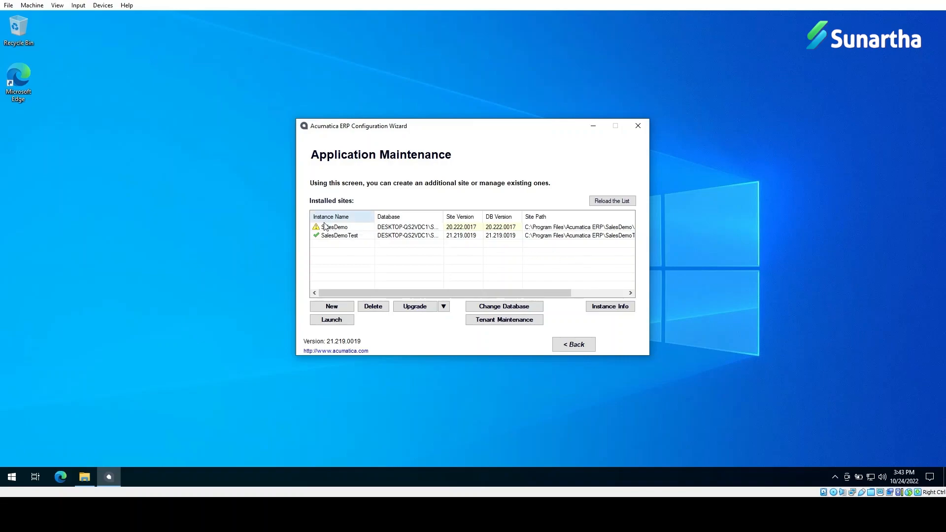
click(342, 227)
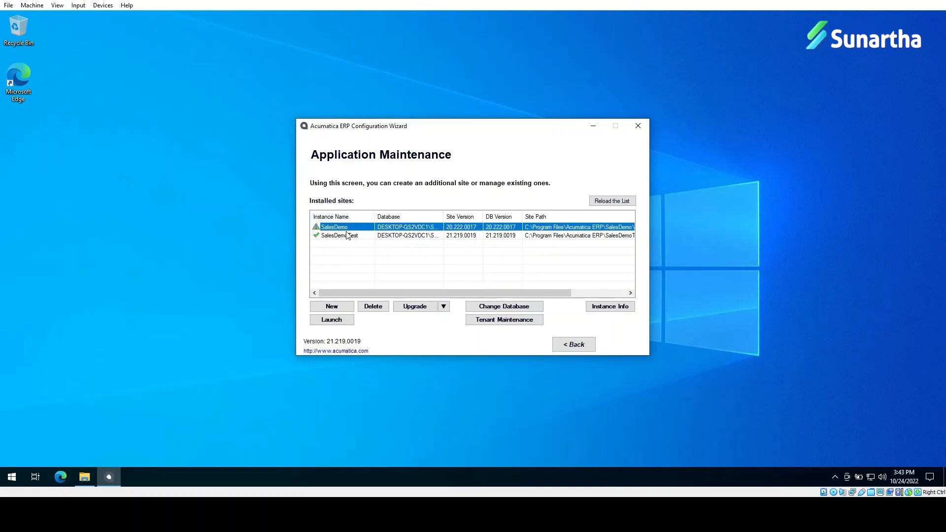
mouse_move(345, 233)
click(415, 306)
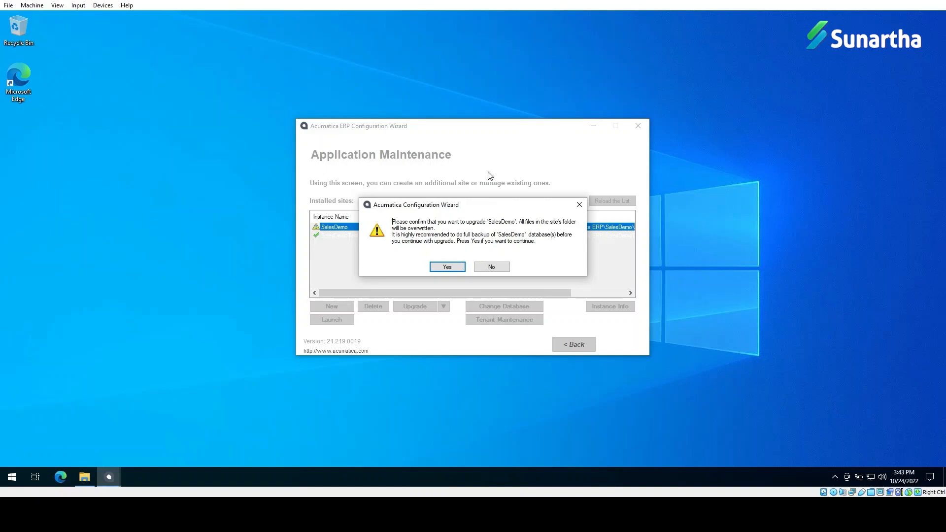
click(446, 266)
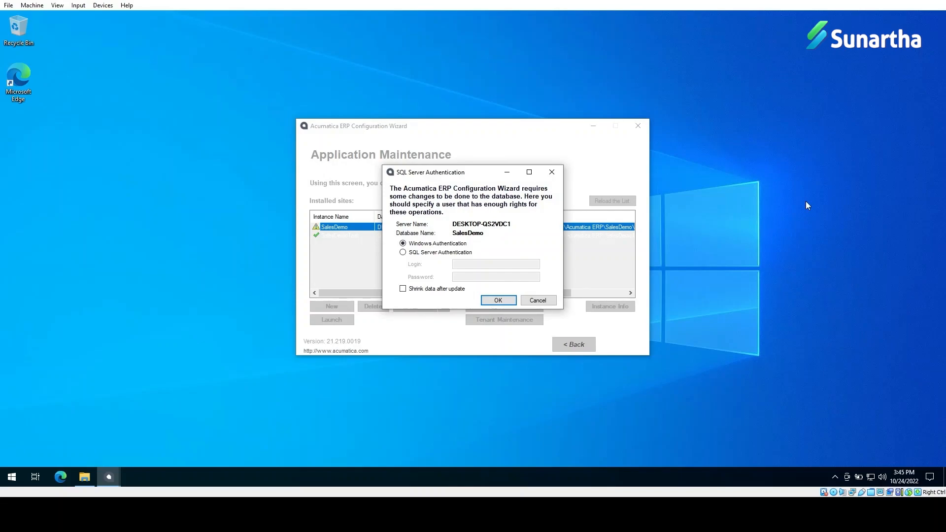
Step: Authenticate the database upgrade with SQL Server Authentication using the sa login and its password
click(429, 253)
click(494, 262)
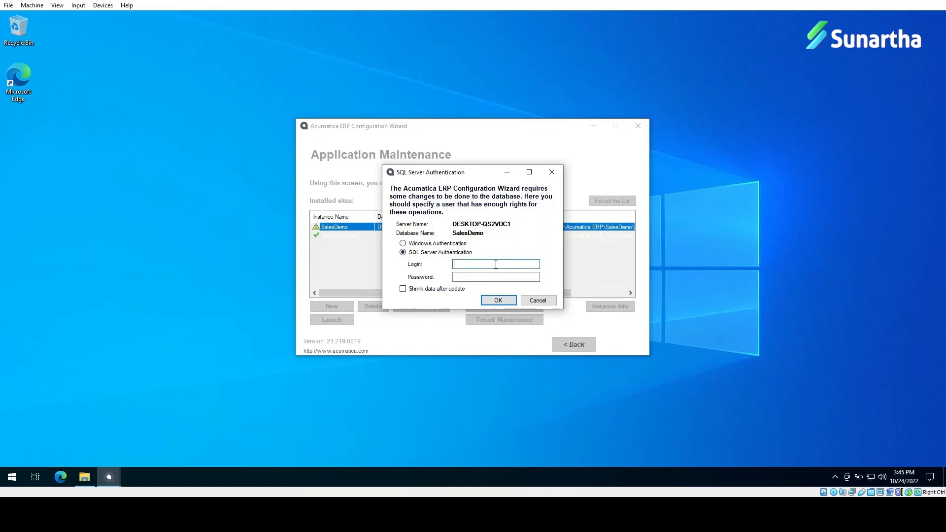
text(sa)
key(Tab)
text(*******)
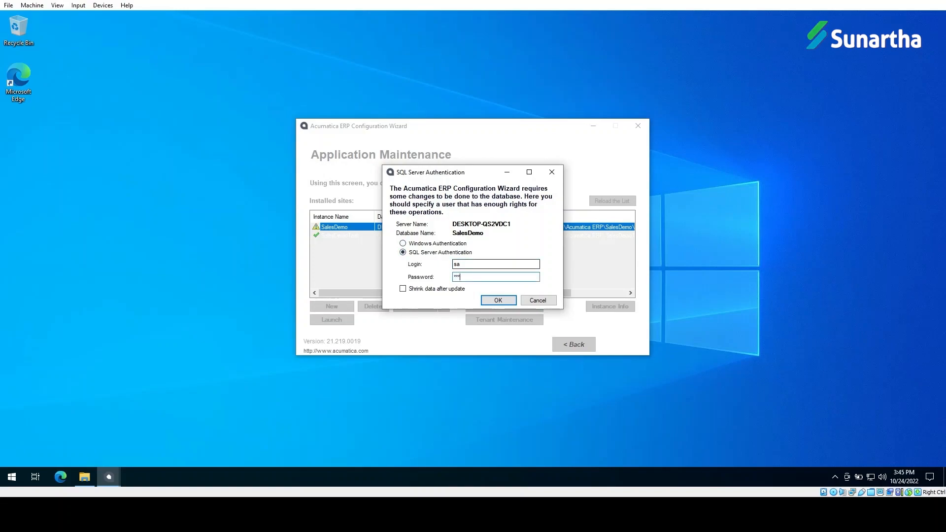
click(493, 300)
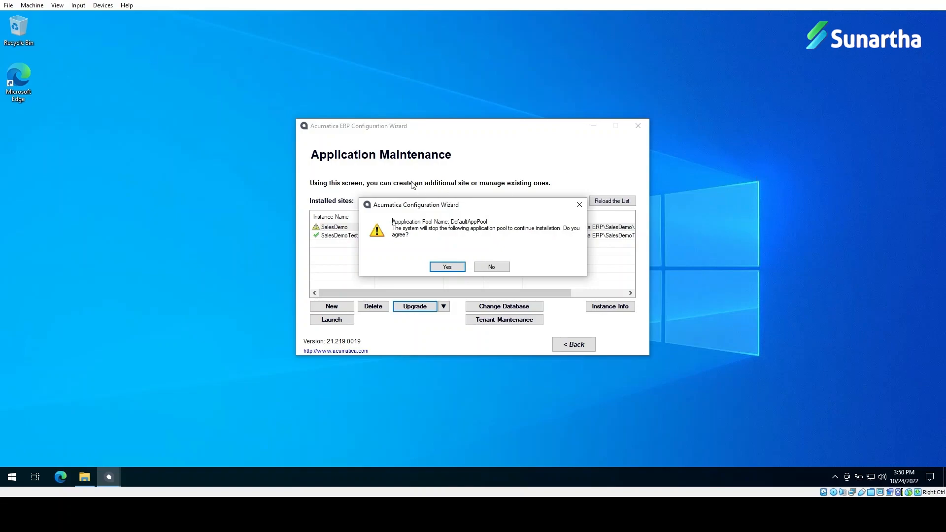
Step: Allow DefaultAppPool to stop, then select the upgraded SalesDemo instance and launch its site
click(444, 267)
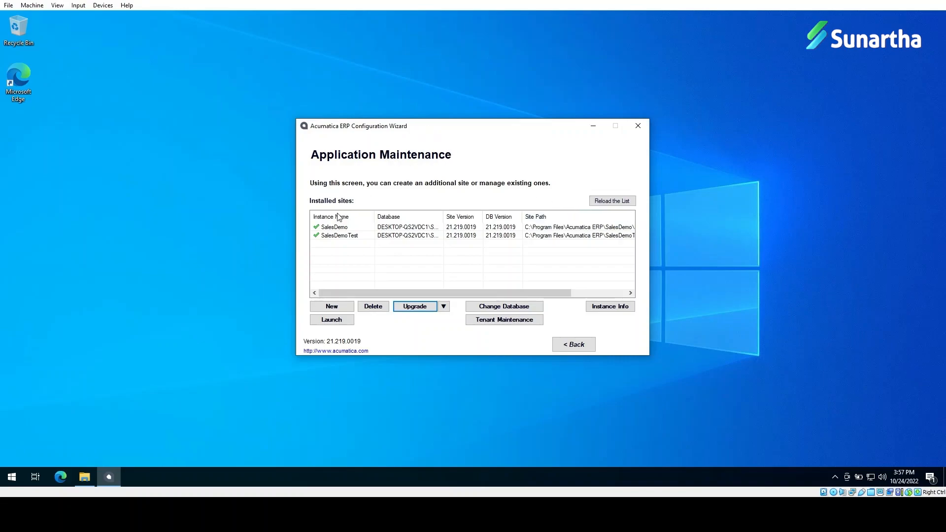
click(316, 229)
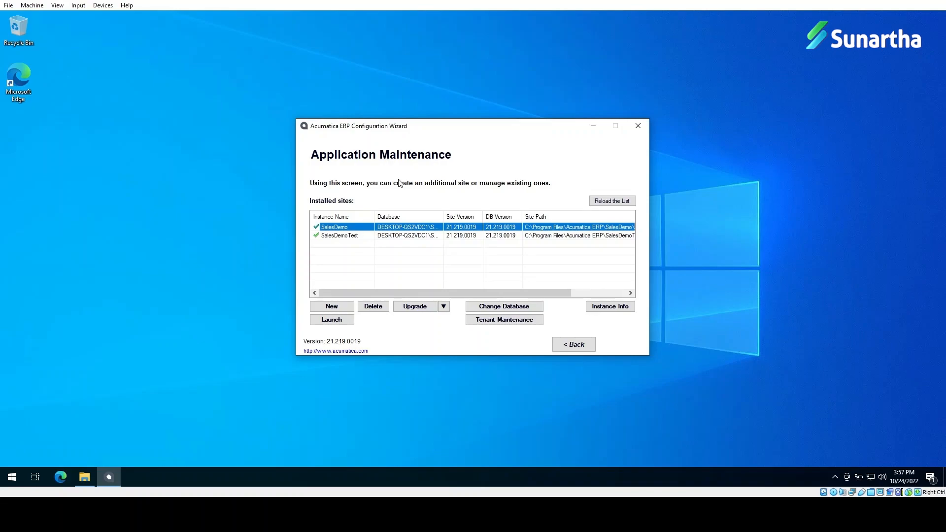
click(333, 320)
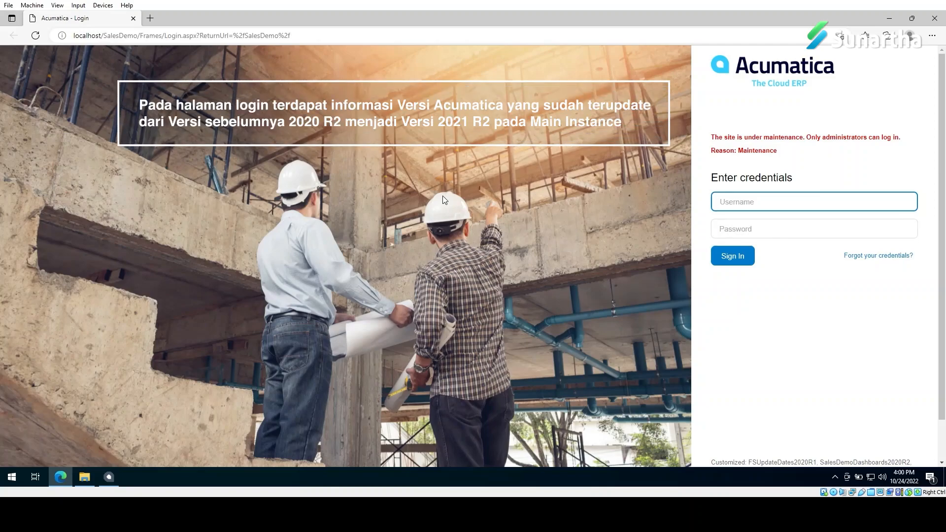
Step: Sign in to the SalesDemo site with the admin username and its password
scroll(834, 331, down, 1)
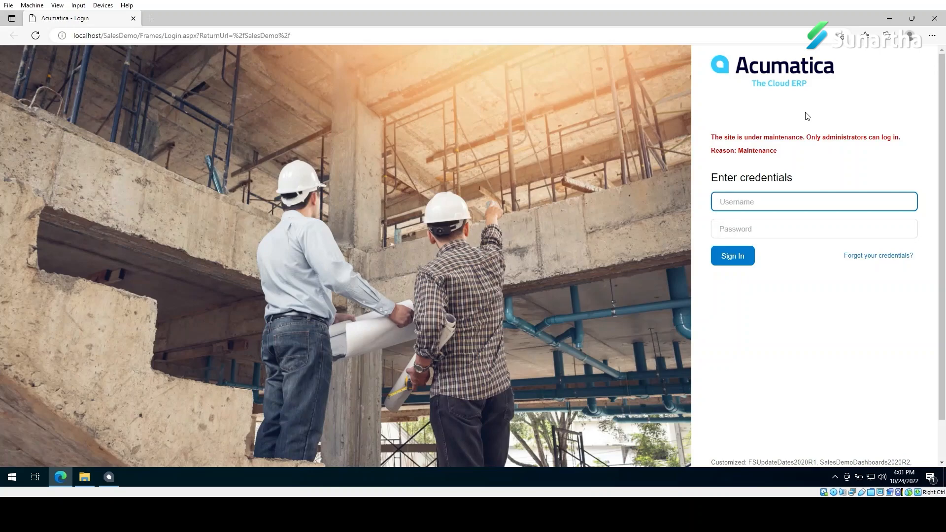
click(775, 206)
text(admin)
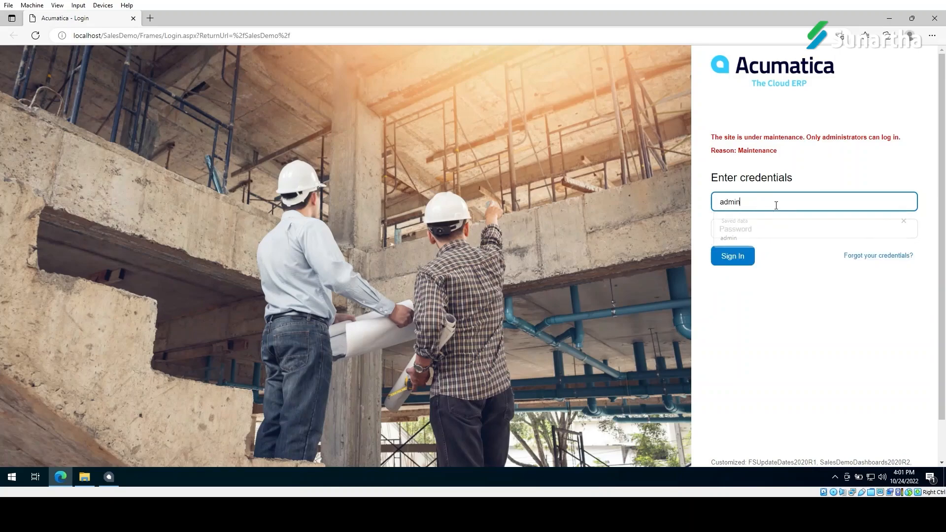
key(Tab)
text(••••••••)
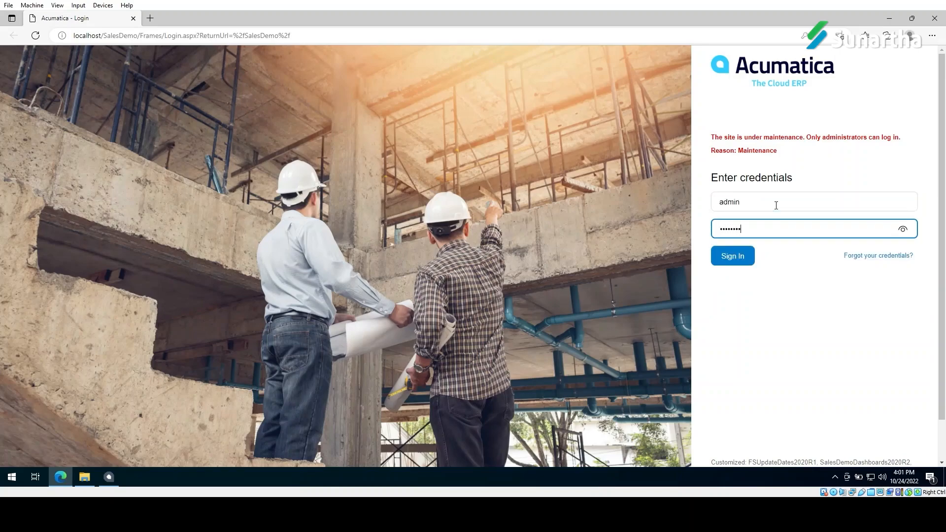
key(Return)
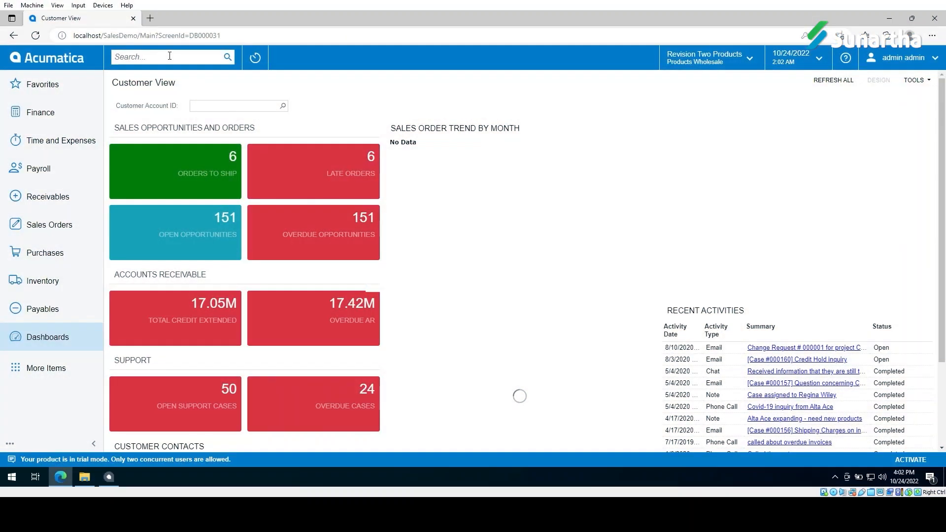
Step: Search the menu for 'customiz' and open the Customization Projects screen
click(169, 57)
text(cust)
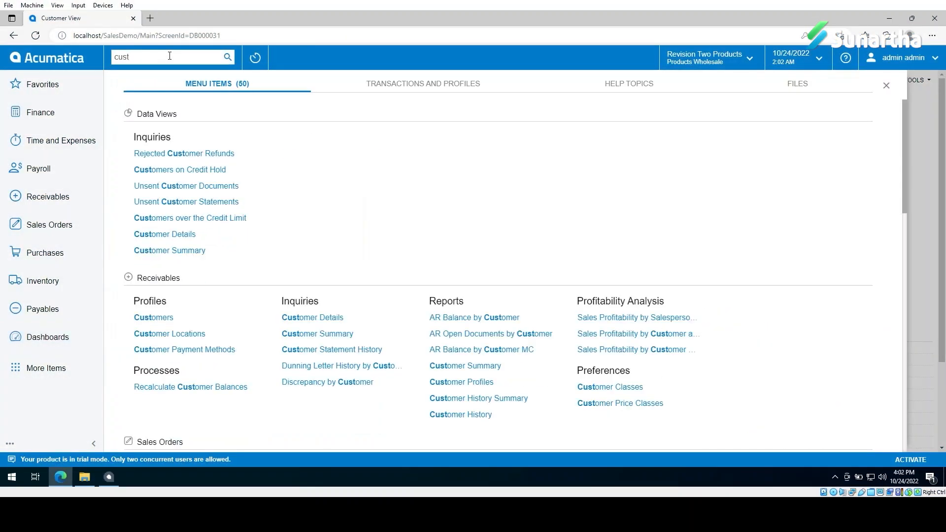
text(omiz)
click(196, 154)
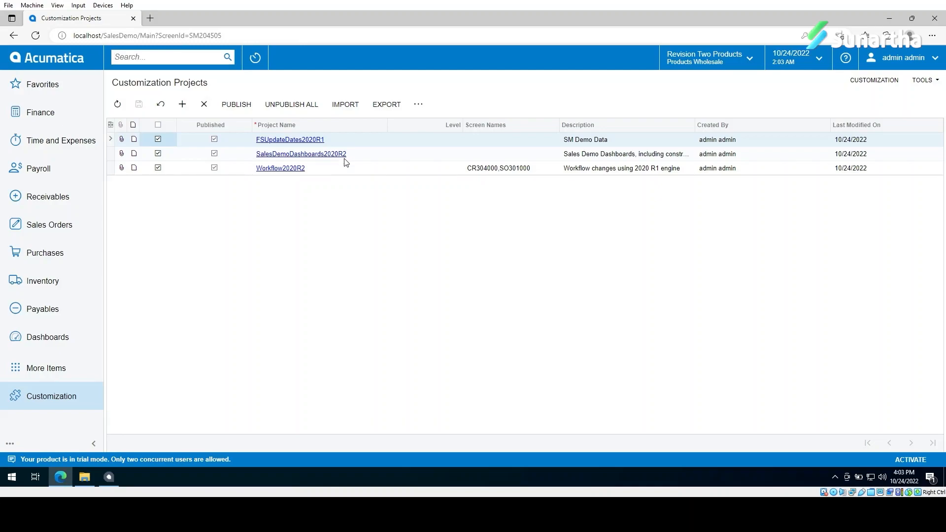
Step: Deselect Workflow2020R2, save, and publish only the remaining selected customization projects
click(158, 168)
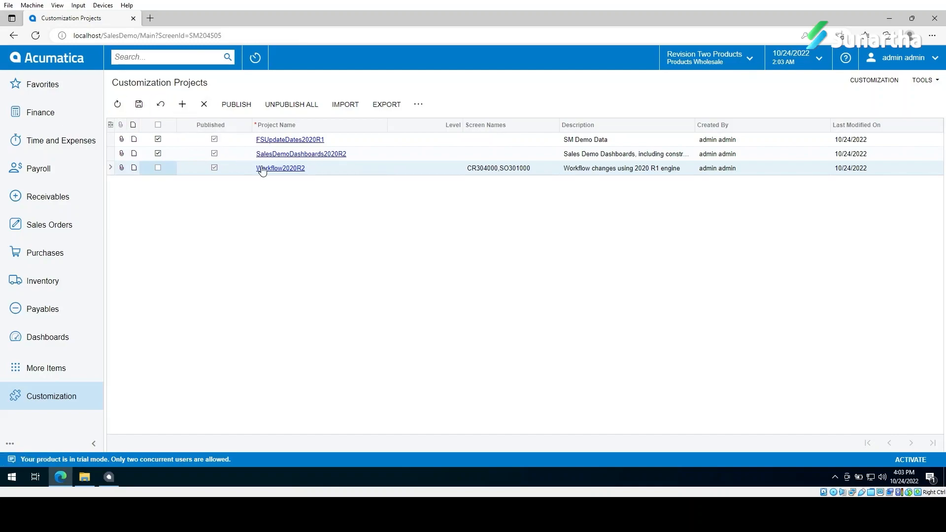
click(139, 106)
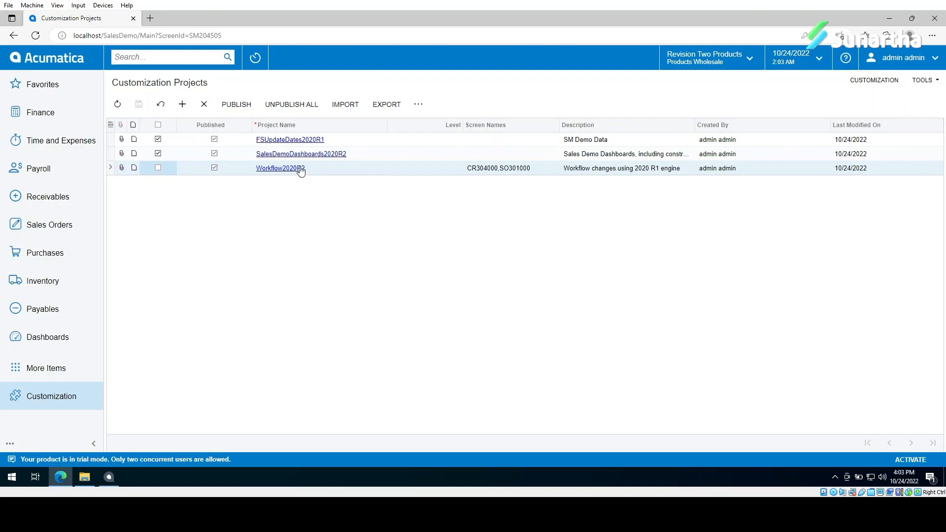
click(239, 109)
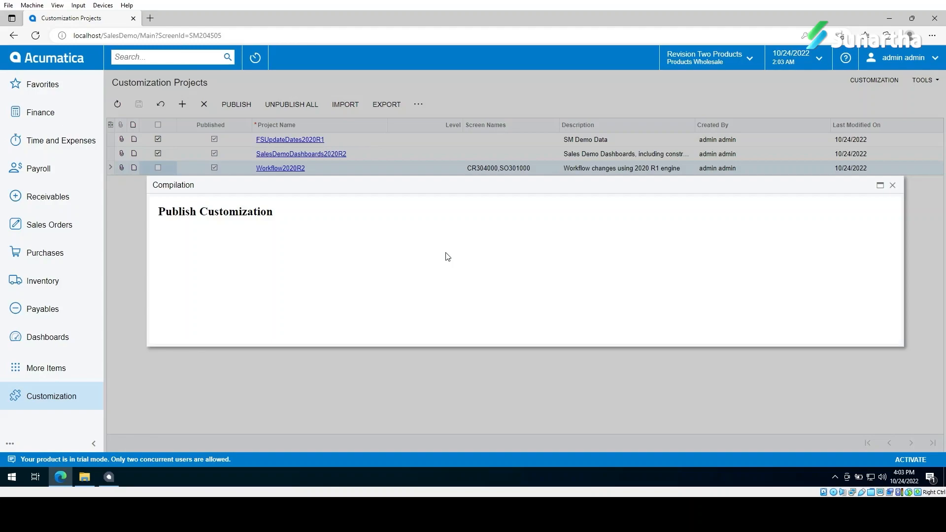
click(167, 275)
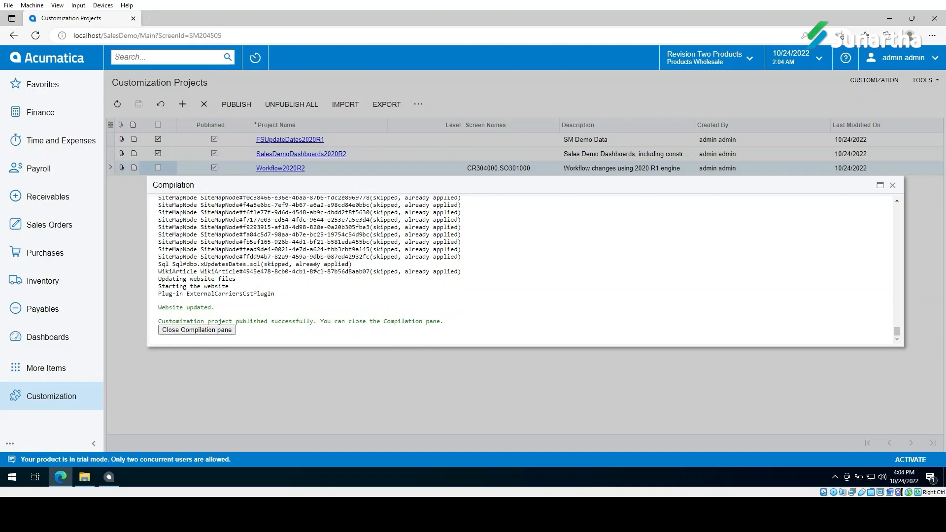
click(232, 330)
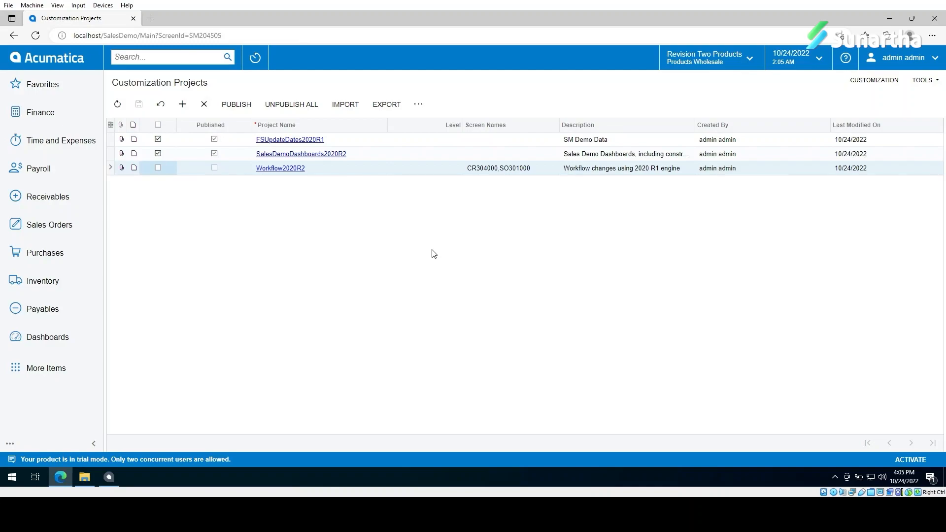
Step: Open sales order SO006135 from the Sales Orders list
click(79, 231)
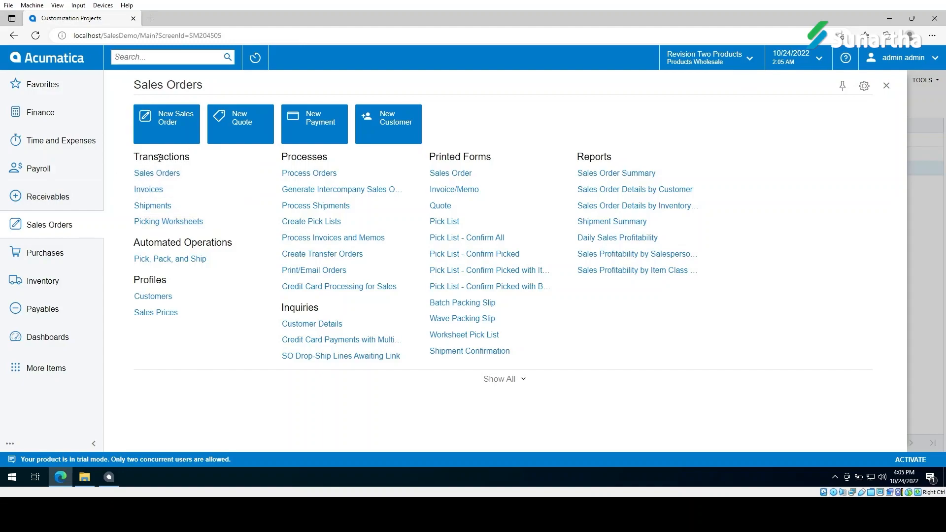
click(153, 174)
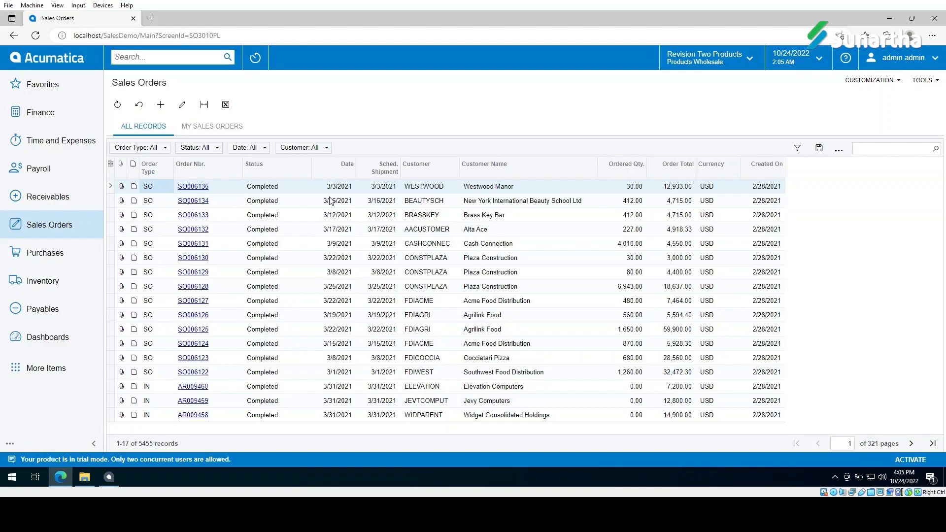
click(260, 200)
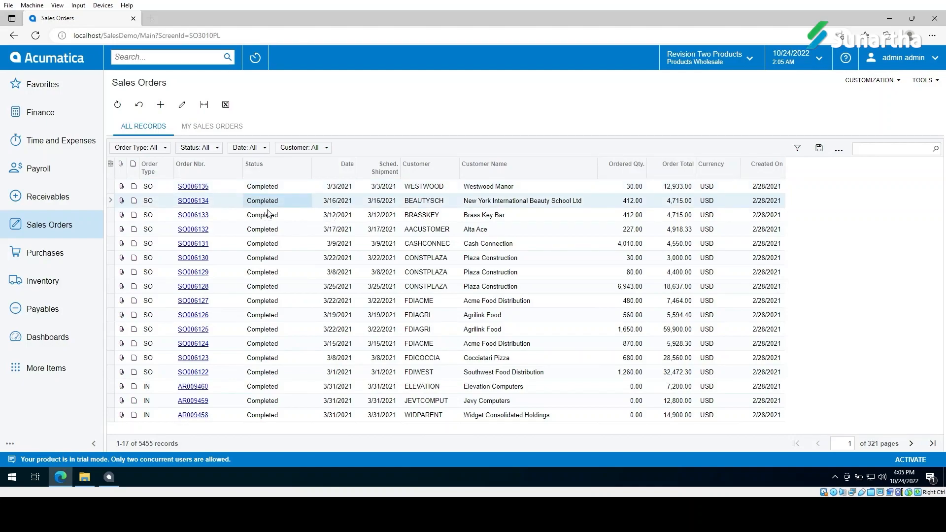
click(264, 189)
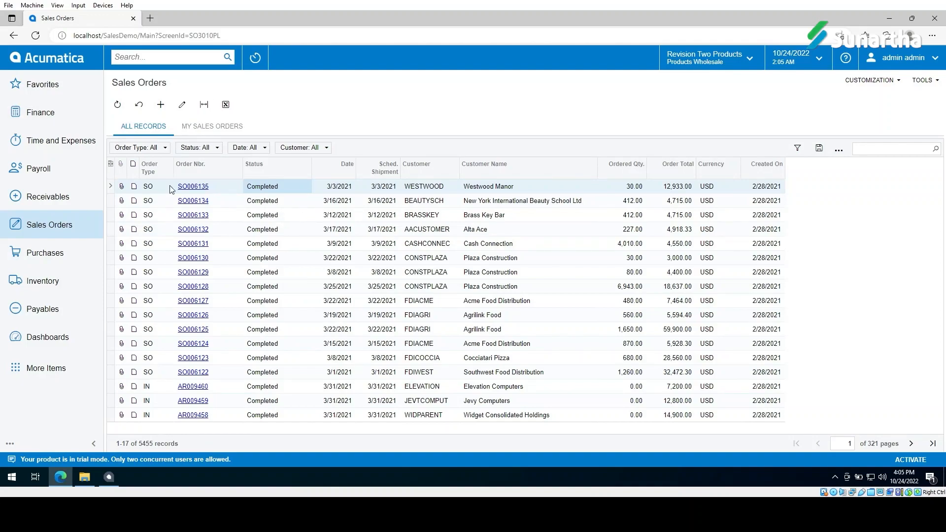
click(196, 190)
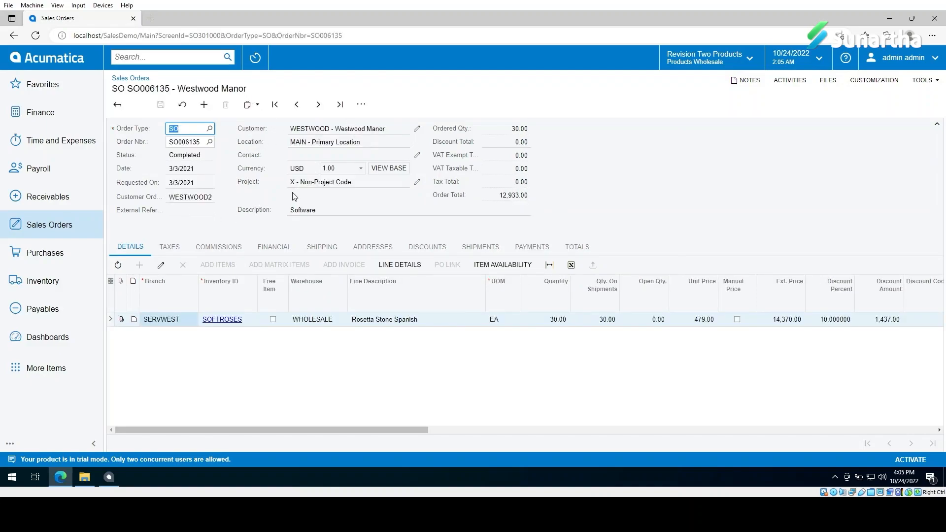
Step: Review the order's taxes, commissions, financial, addresses, discounts, payments, totals and details tabs
click(169, 246)
click(218, 247)
click(278, 250)
click(373, 247)
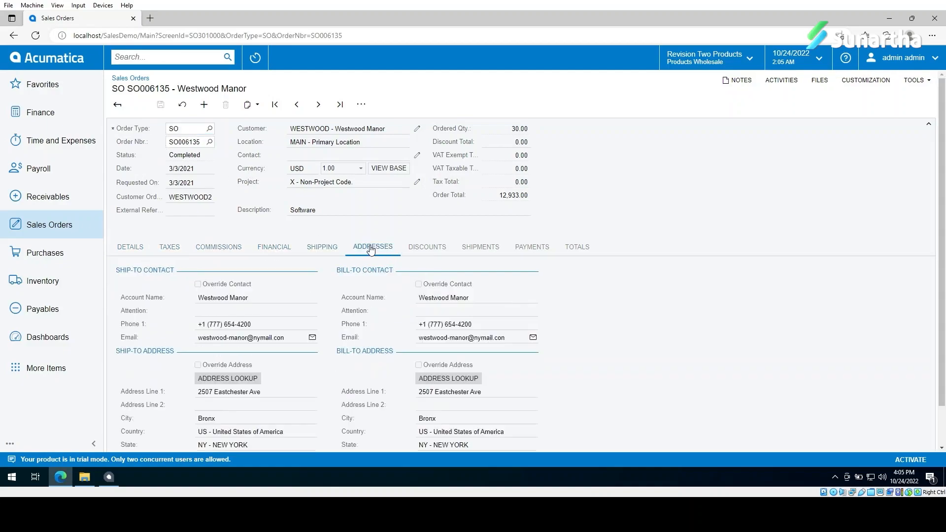
click(427, 247)
click(532, 248)
click(572, 248)
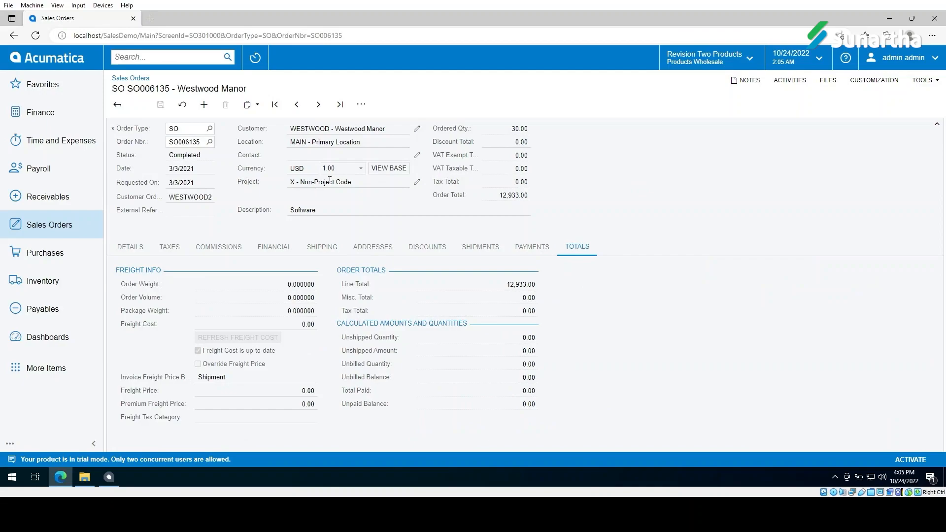
click(129, 254)
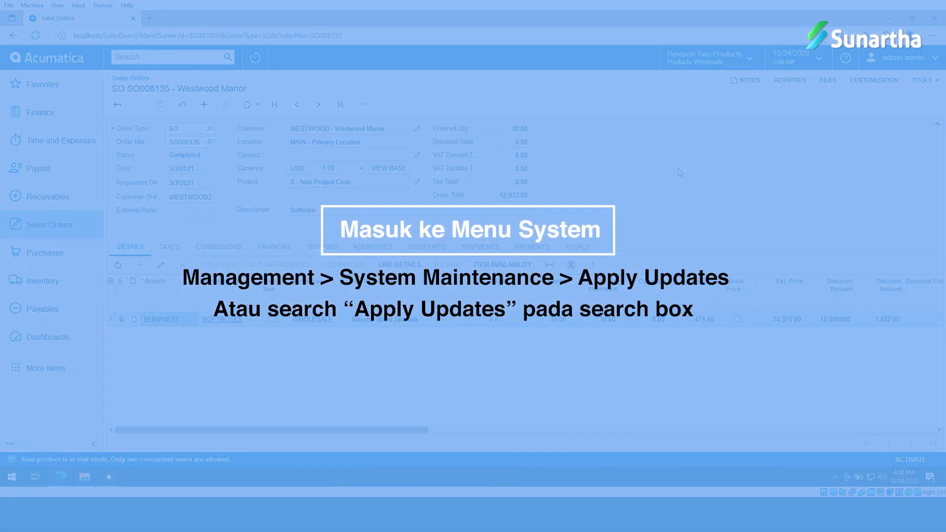
Step: Stop the maintenance lockout on the Apply Updates screen, then sign out
click(184, 57)
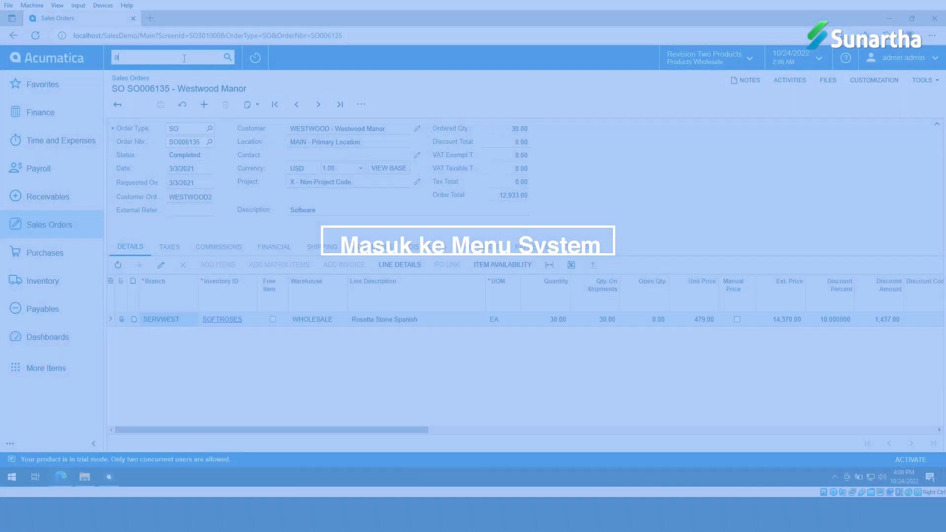
text(appl)
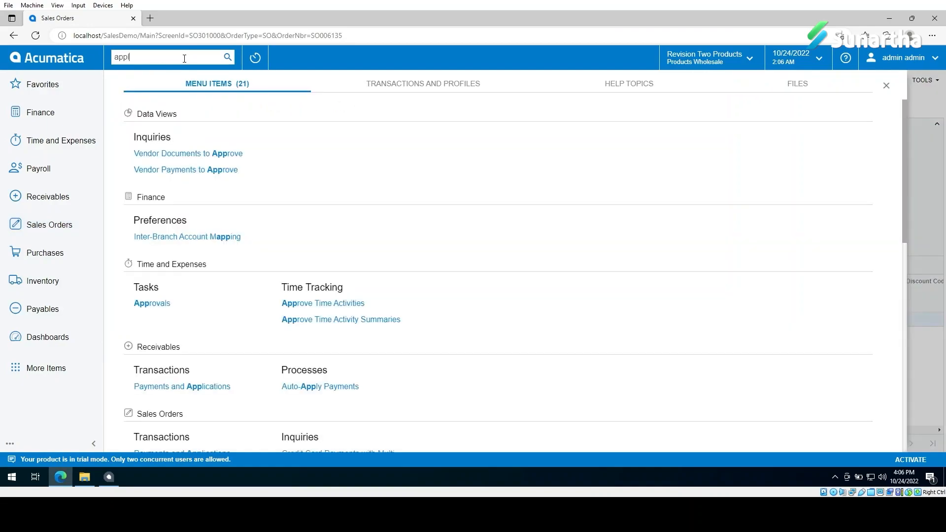
text(y)
click(188, 290)
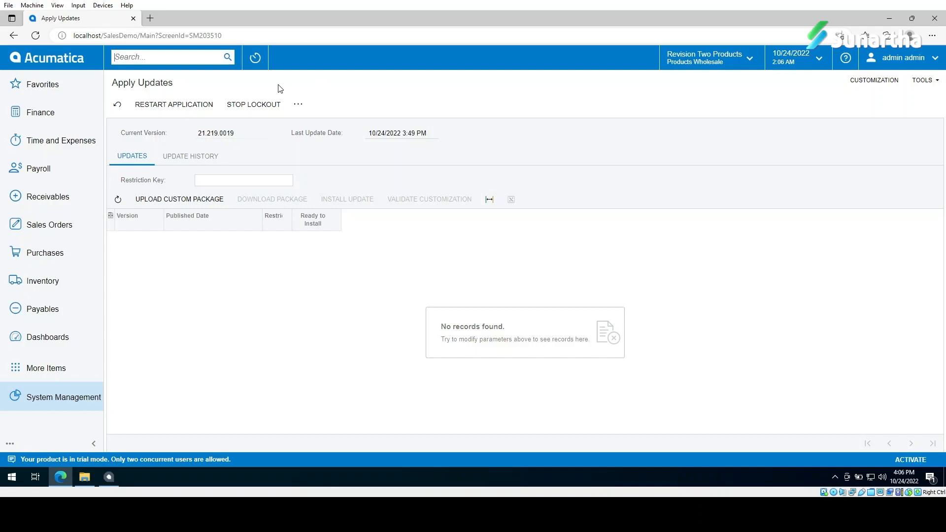
click(250, 106)
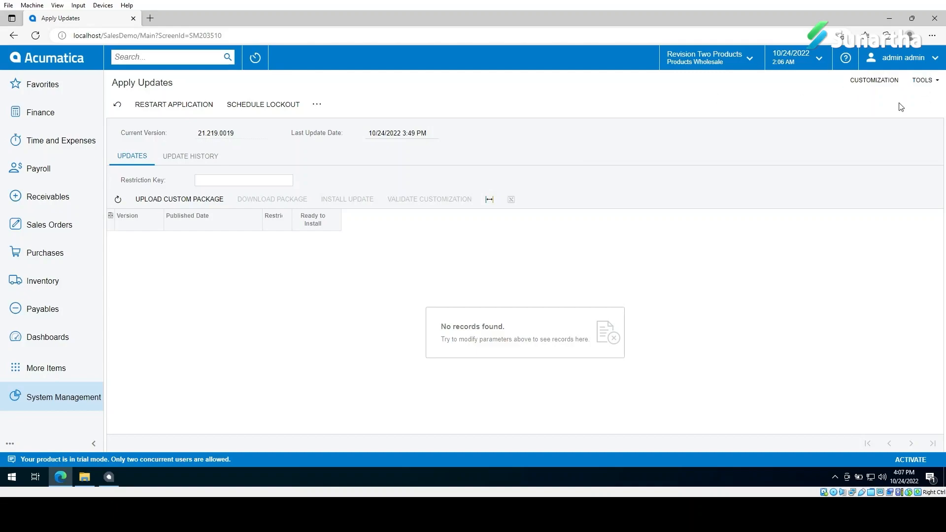
click(935, 57)
click(890, 140)
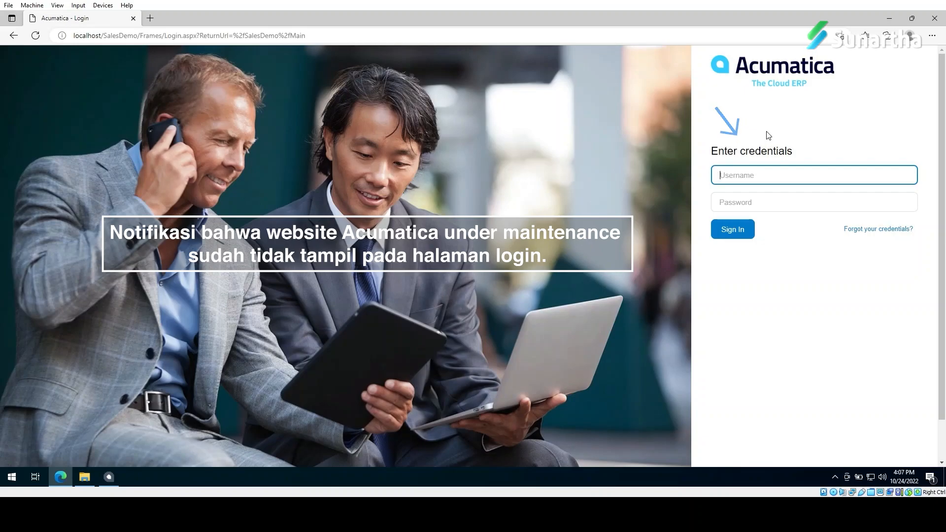
Step: Enter the admin username and password and attempt to sign in
click(746, 176)
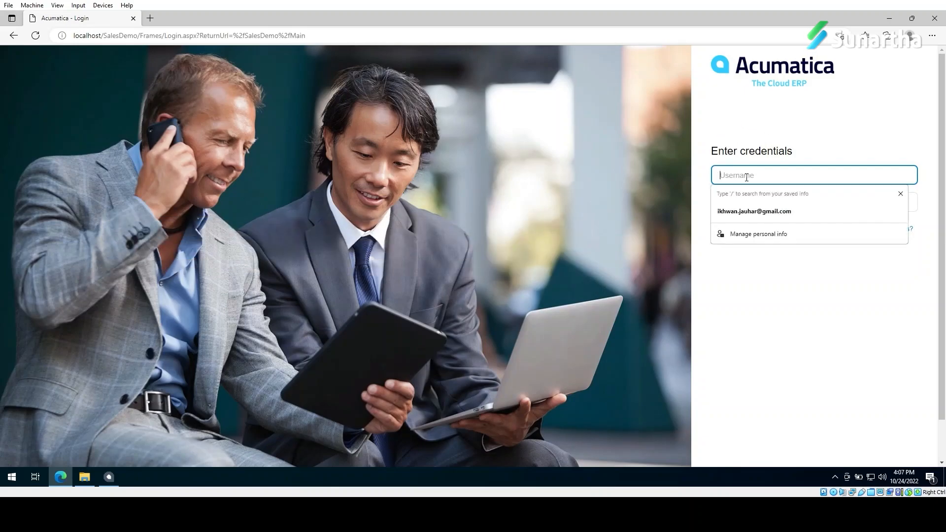
text(adm)
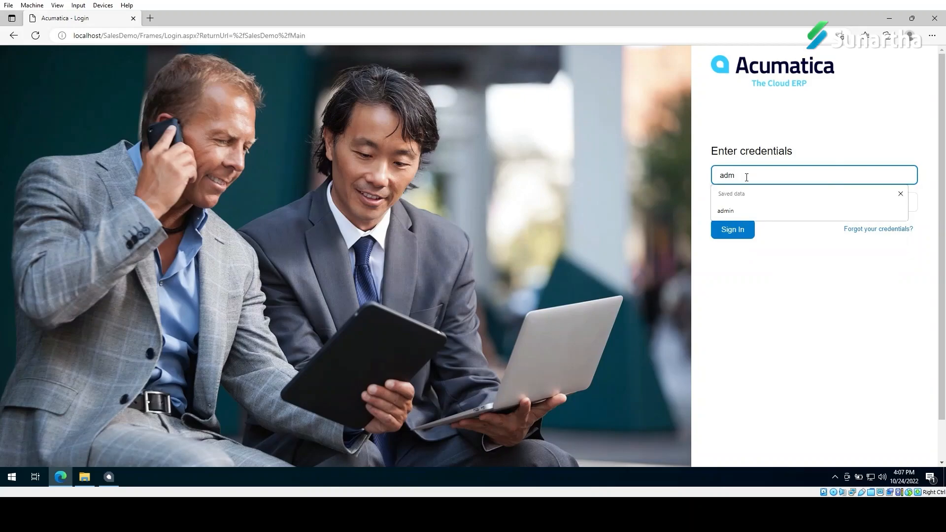
text(in)
key(Tab)
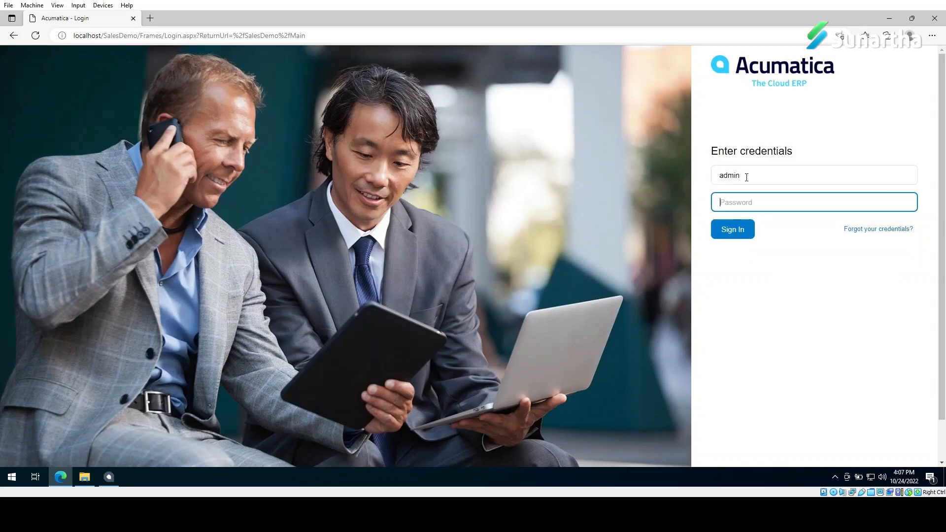
text(*******)
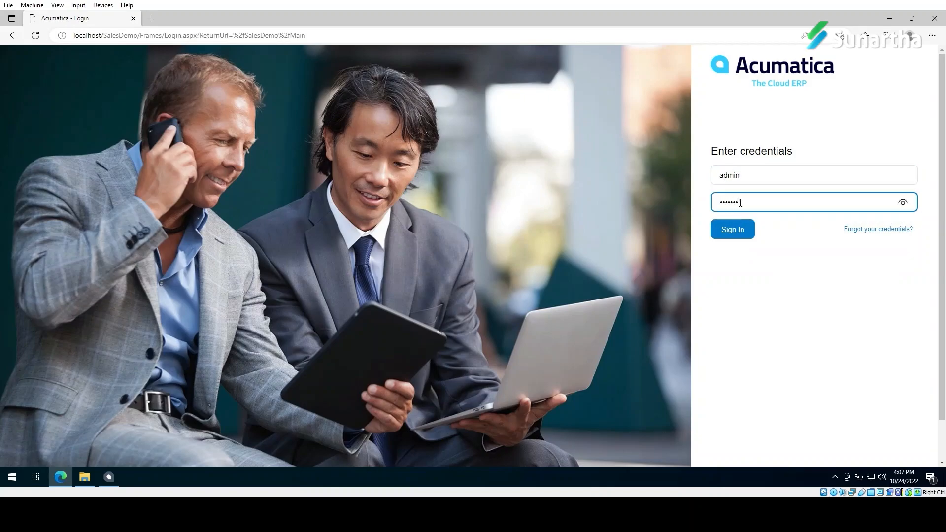
click(737, 235)
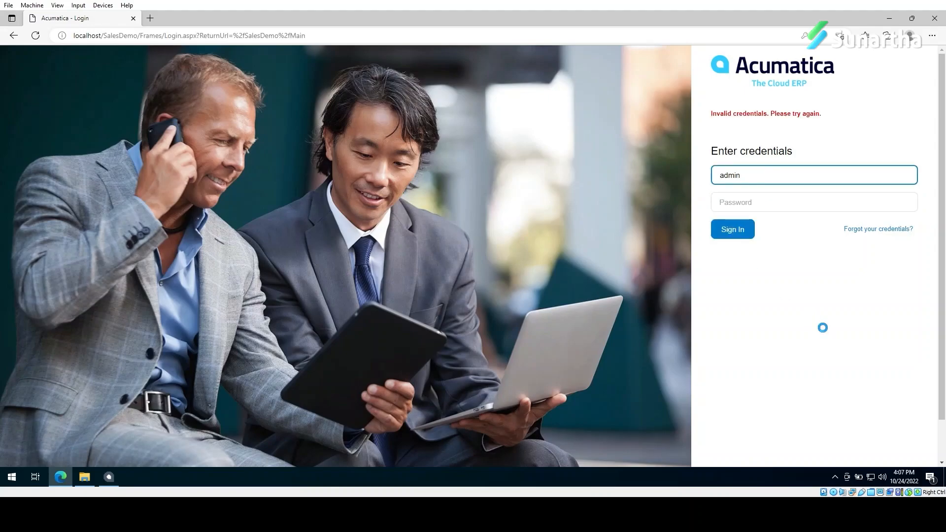
Step: Retype the password after the invalid-login error and sign in again
click(767, 202)
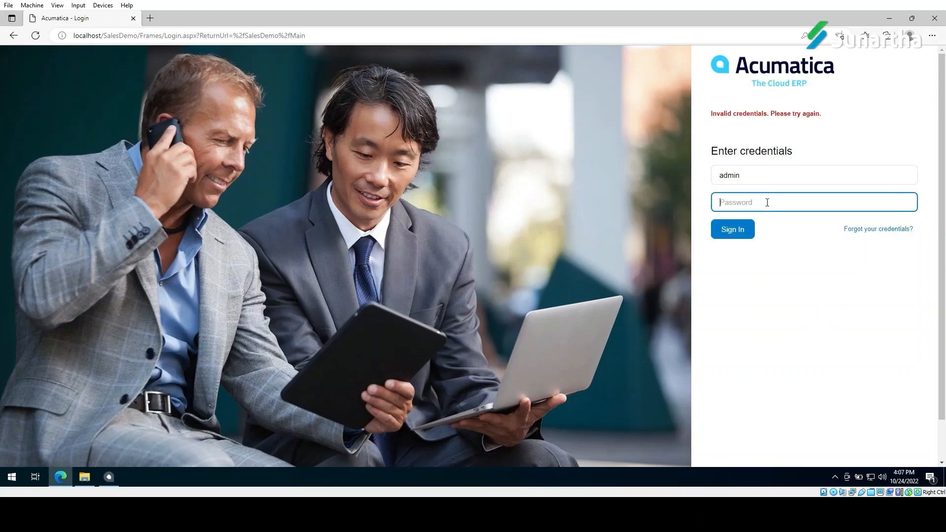
text(***)
key(BackSpace)
text(********)
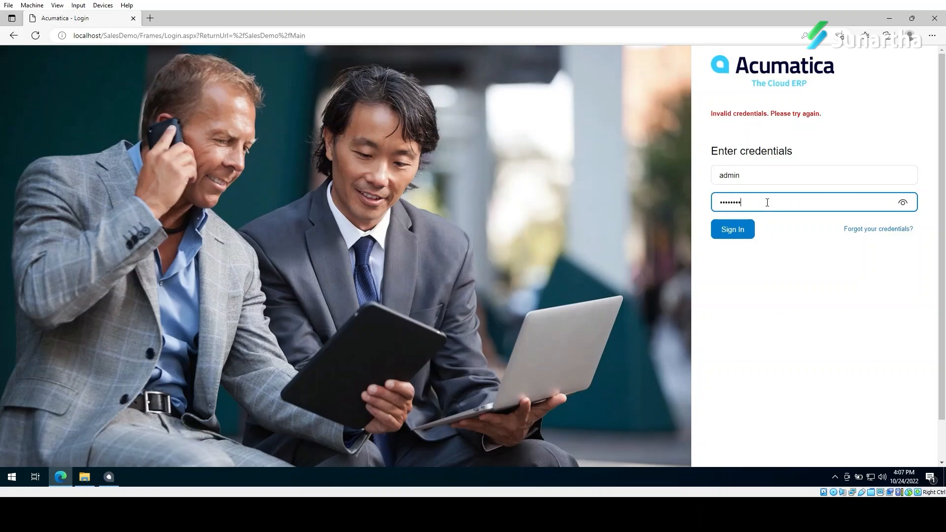
click(740, 222)
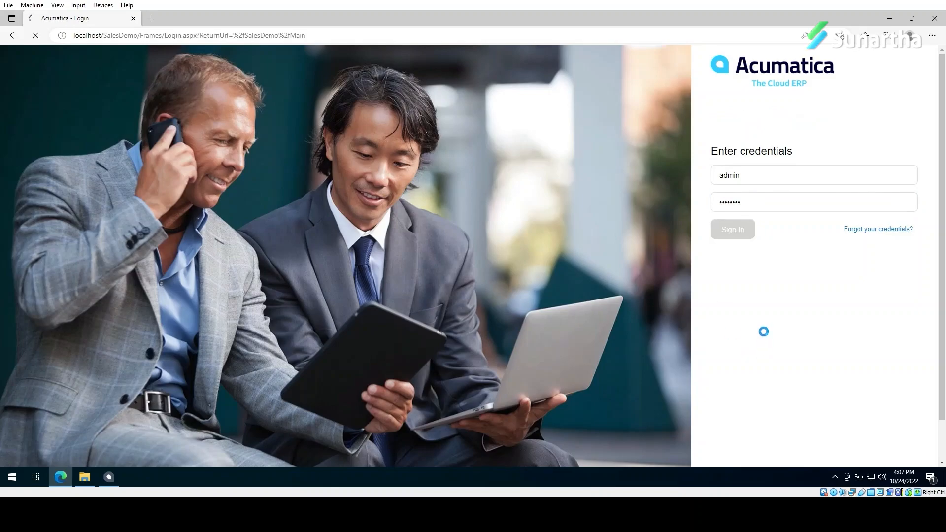